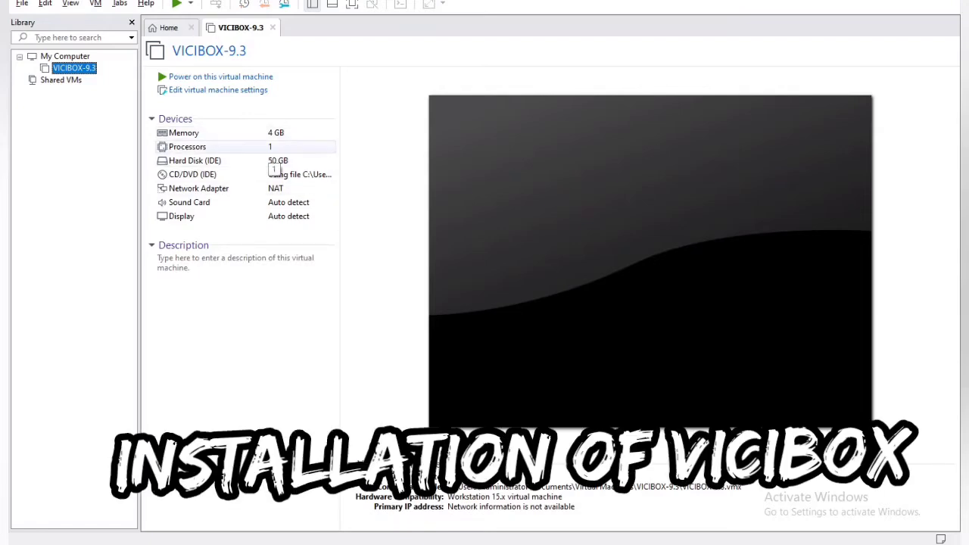
# Step: Give VICIBOX-9.3 2 processors, enable Intel VT-x/EPT or AMD-V/RVI virtualization, and save
pyautogui.click(273, 149)
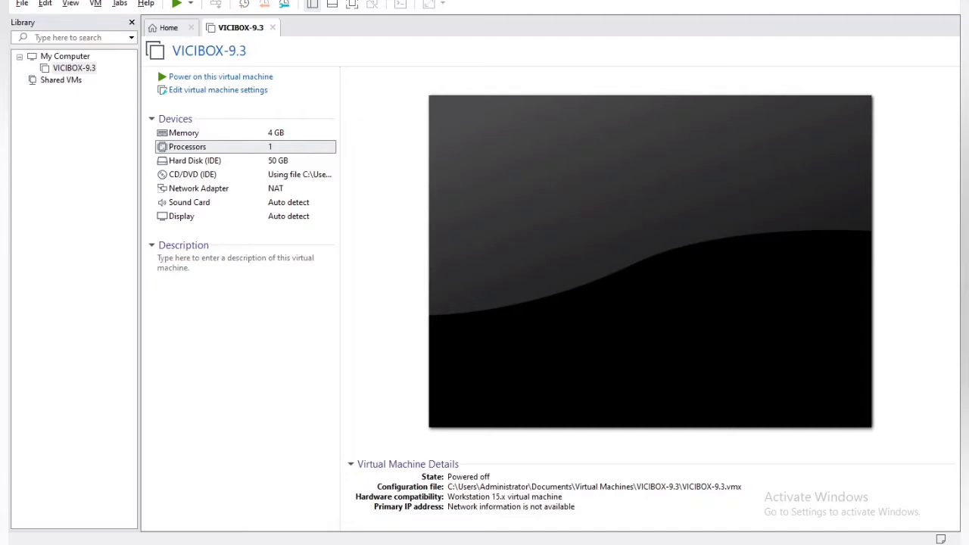
pyautogui.click(631, 94)
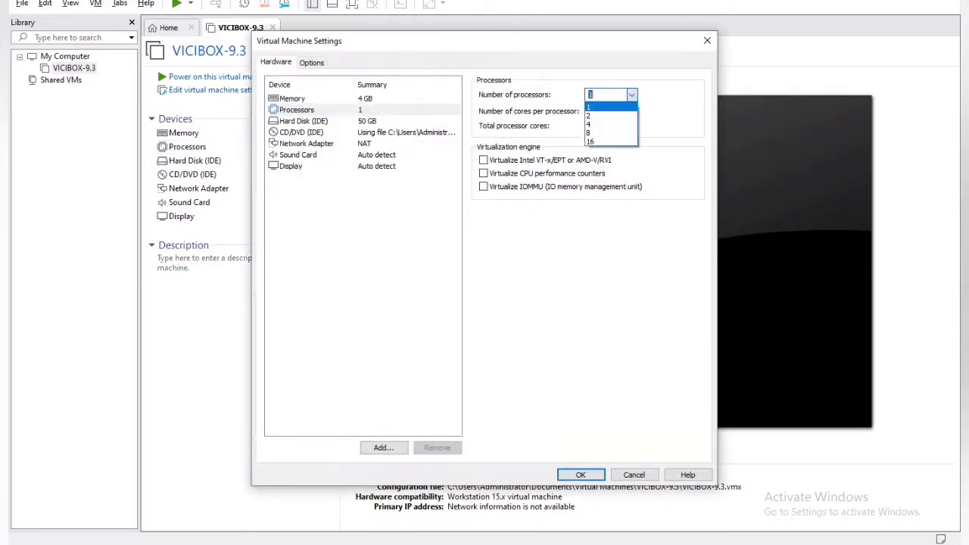
pyautogui.click(610, 115)
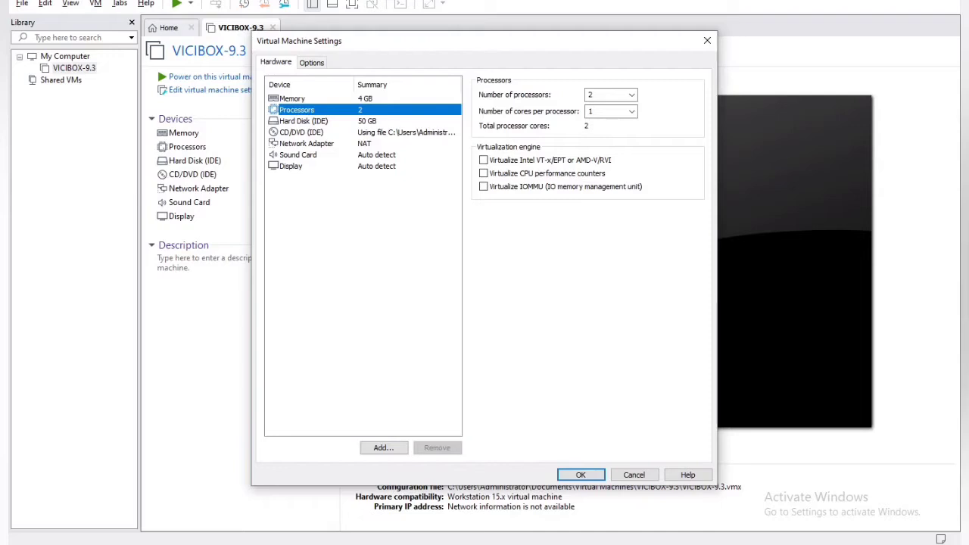
pyautogui.click(483, 160)
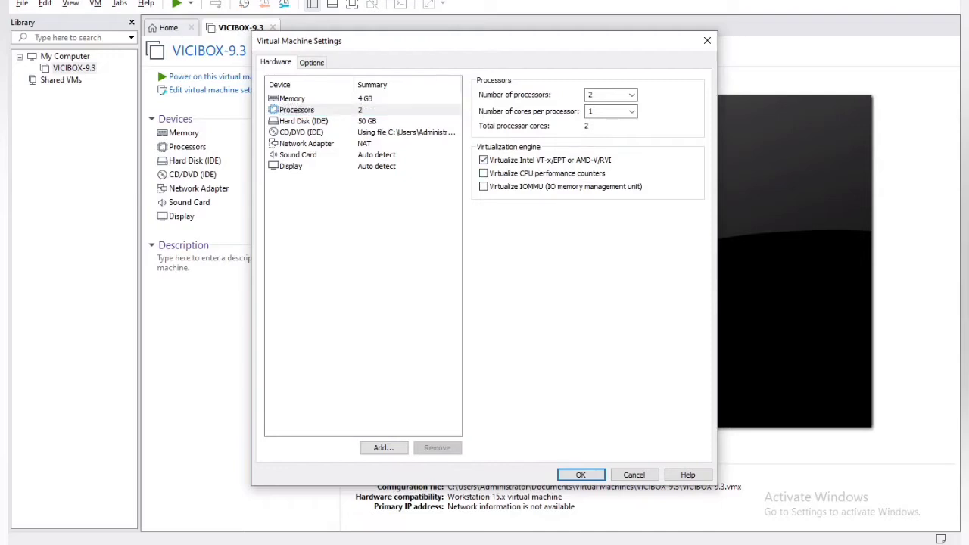
pyautogui.click(581, 475)
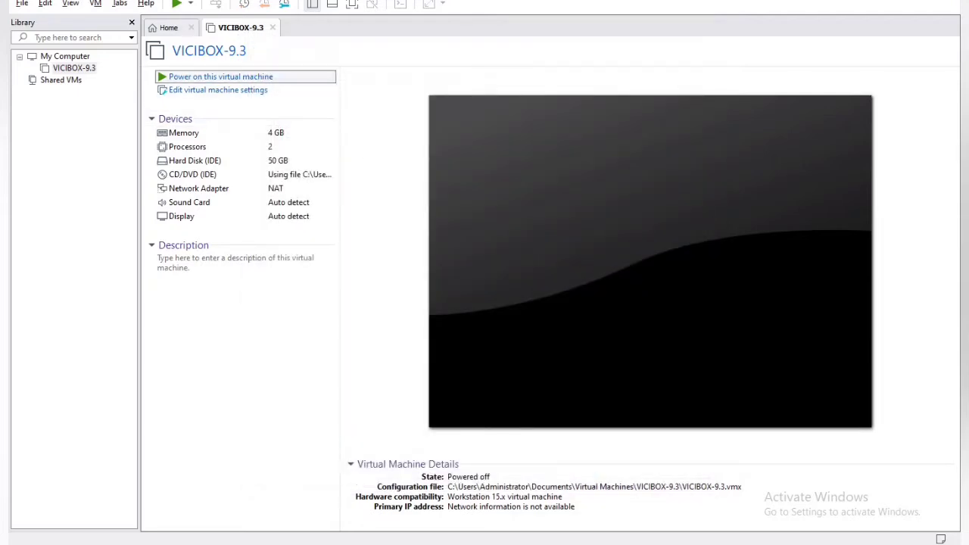
# Step: Power on the VICIBOX-9.3 virtual machine and let it boot to the vicibox9 login prompt
pyautogui.click(280, 77)
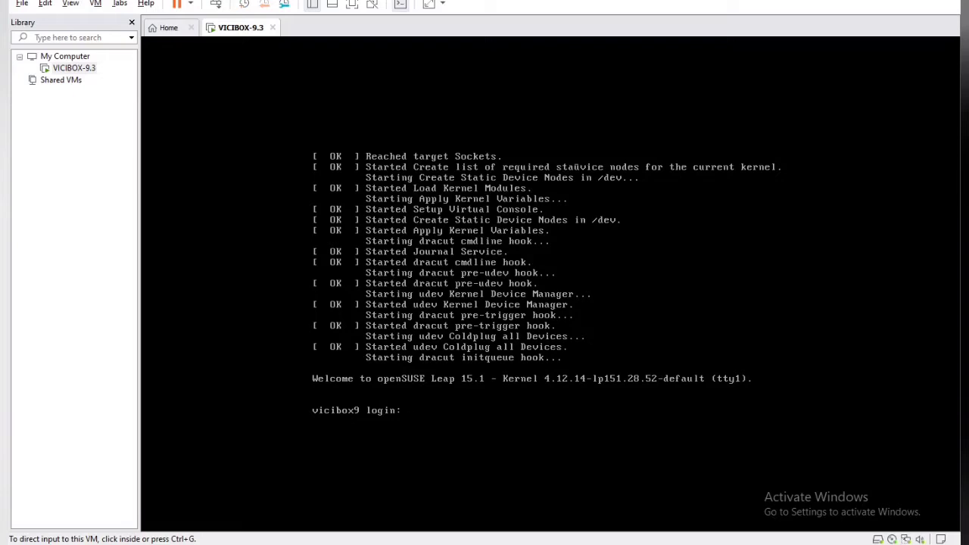
# Step: Submit root and the password at the vicibox9 console; it returns Login incorrect
pyautogui.hotkey('ctrl', 'g')
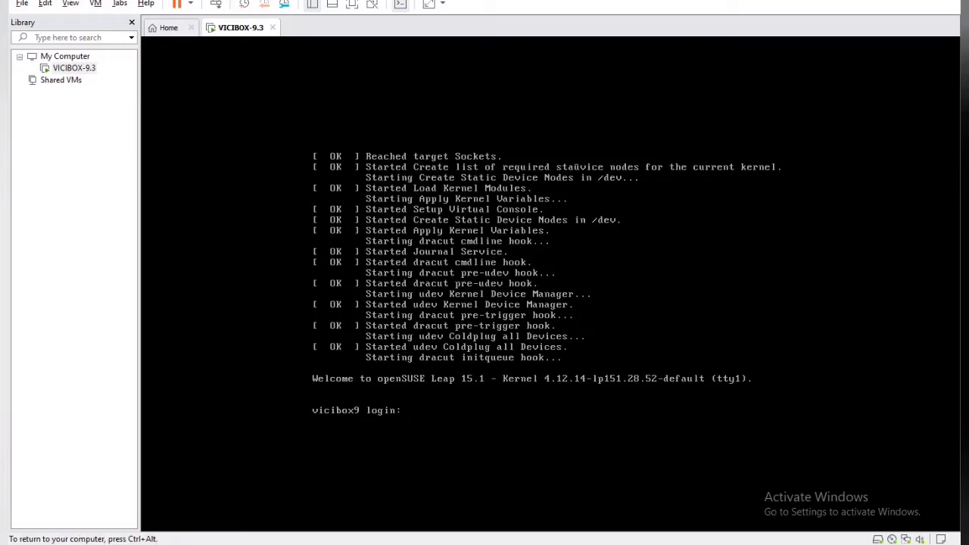
pyautogui.write('root')
pyautogui.hotkey('ctrl', 'alt')
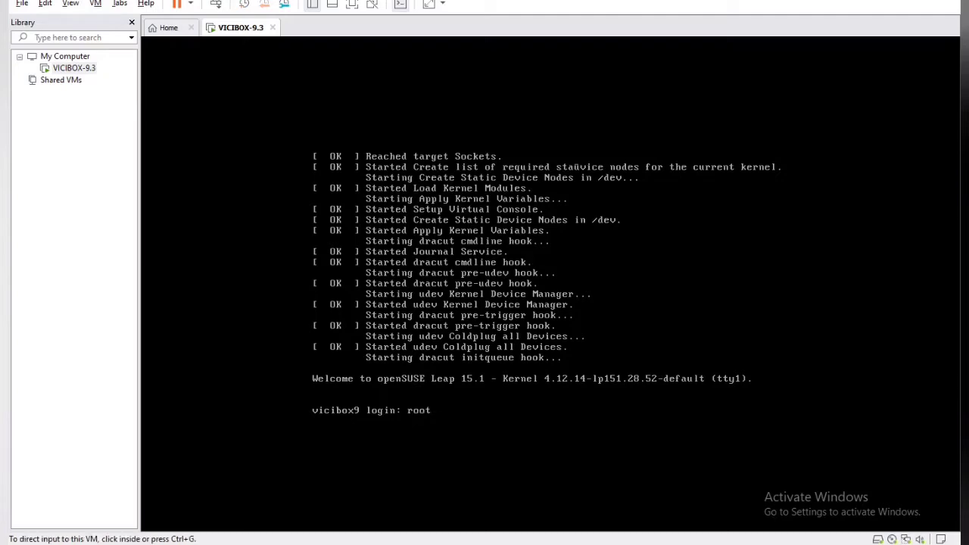
pyautogui.hotkey('ctrl', 'g')
pyautogui.hotkey('ctrl', 'alt')
pyautogui.hotkey('ctrl', 'g')
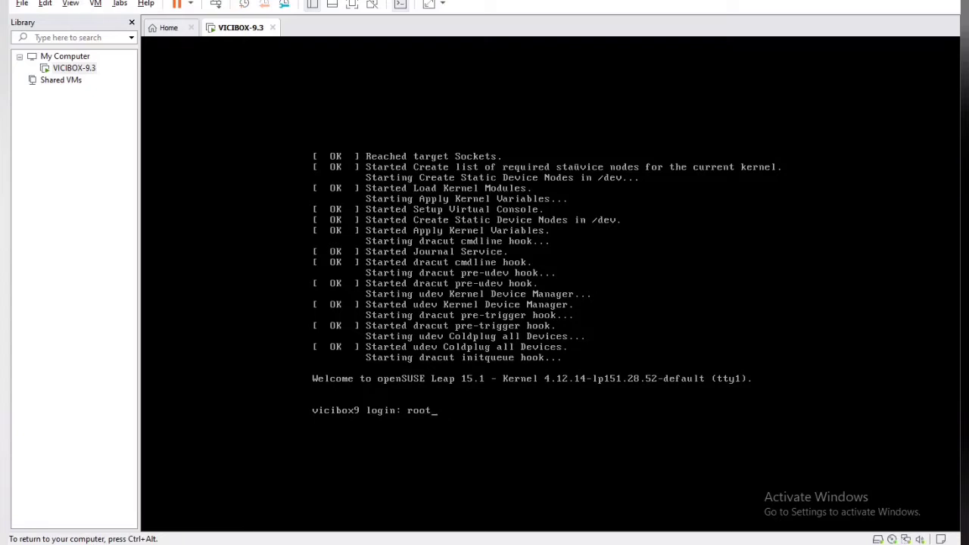
pyautogui.press('Return')
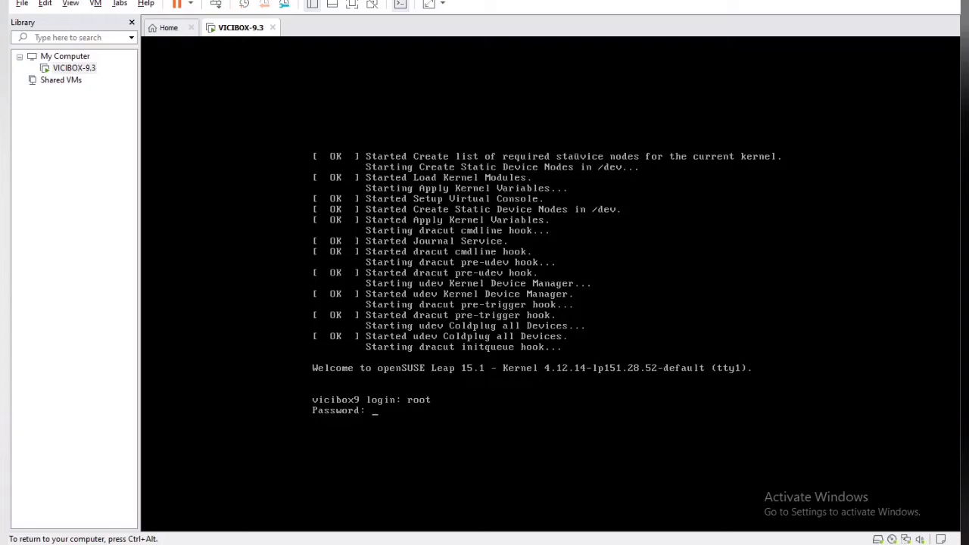
pyautogui.press('Return')
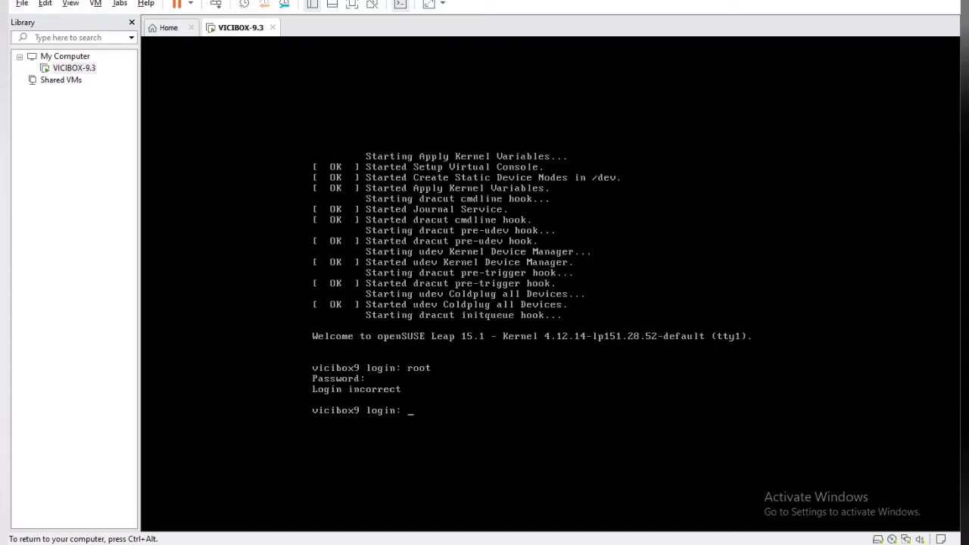
# Step: Retry logging in as root with the password, which fails with Login incorrect again
pyautogui.write('root')
pyautogui.press('Return')
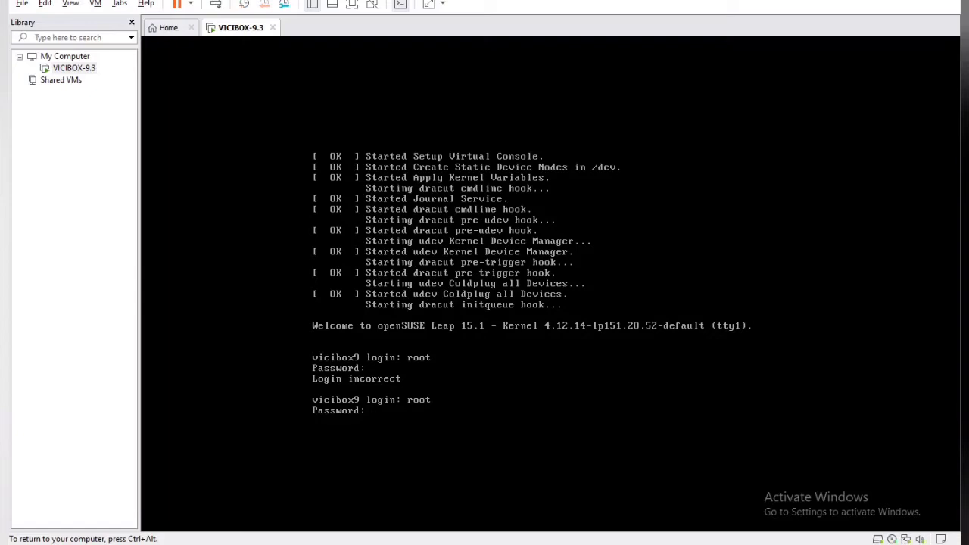
pyautogui.press('Return')
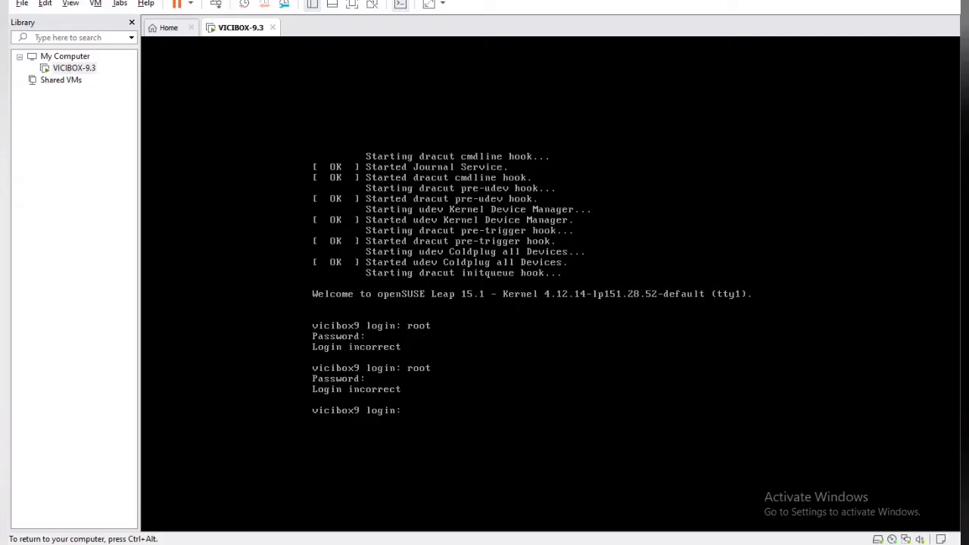
# Step: Correct the mistyped login name to root and retry, then enter root again awaiting the password
pyautogui.write('V')
pyautogui.press('BackSpace')
pyautogui.write('ROO')
pyautogui.press('BackSpace')
pyautogui.press('BackSpace')
pyautogui.press('BackSpace')
pyautogui.write('root')
pyautogui.press('Return')
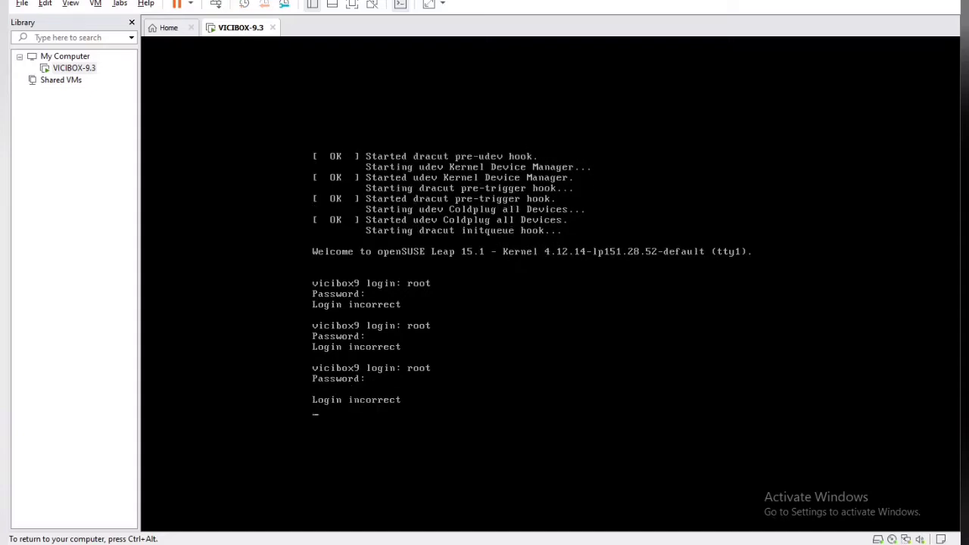
pyautogui.press('Return')
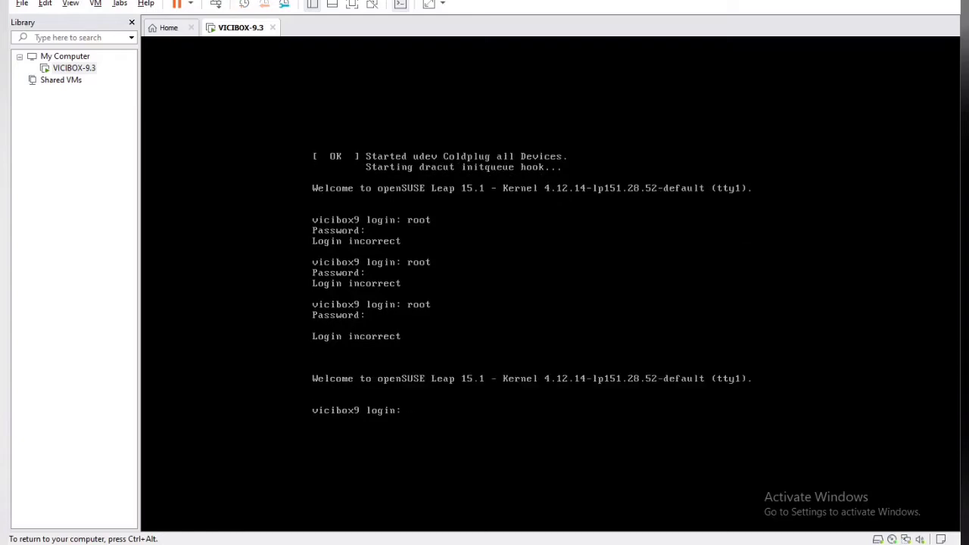
pyautogui.write('root')
pyautogui.press('Return')
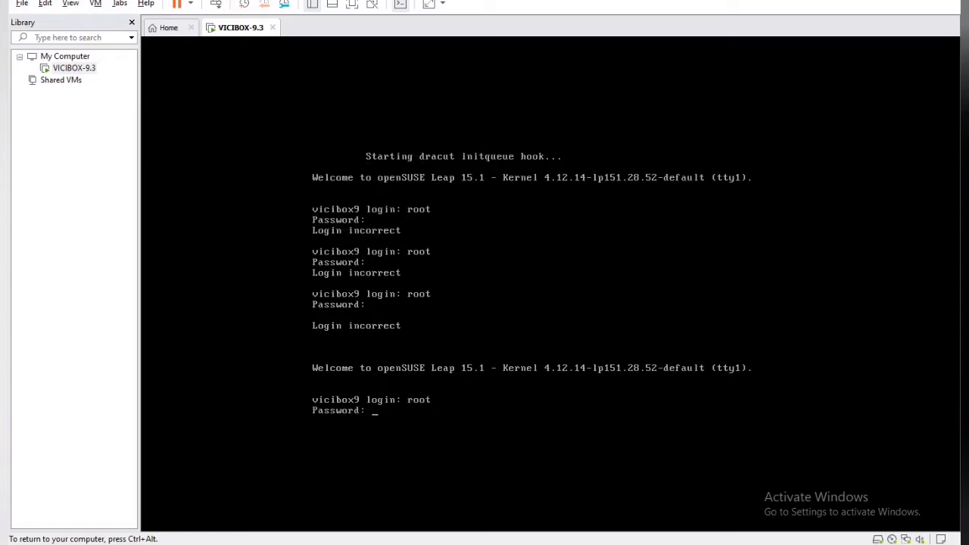
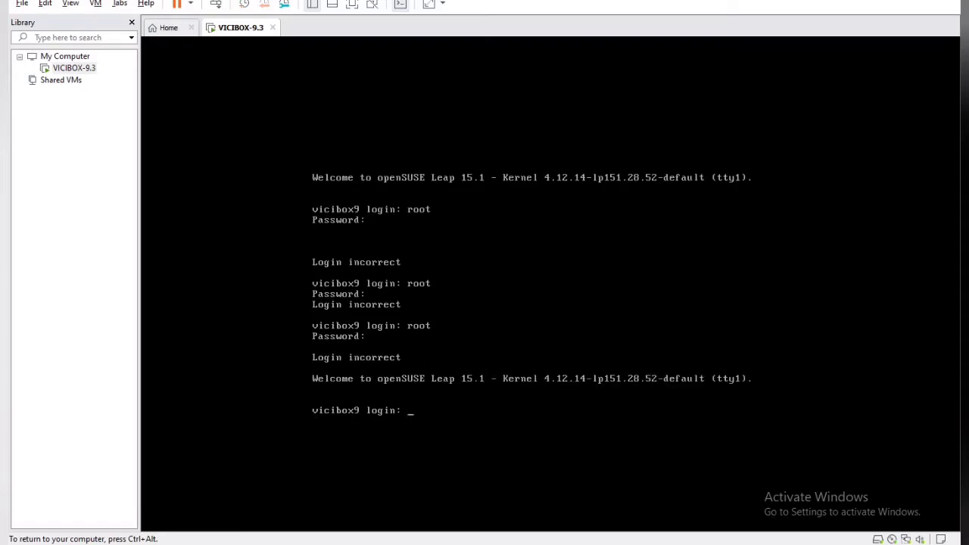
# Step: Log in at the vicibox9 console as root with the password to start Initial Setup
pyautogui.write('oot')
pyautogui.press('Return')
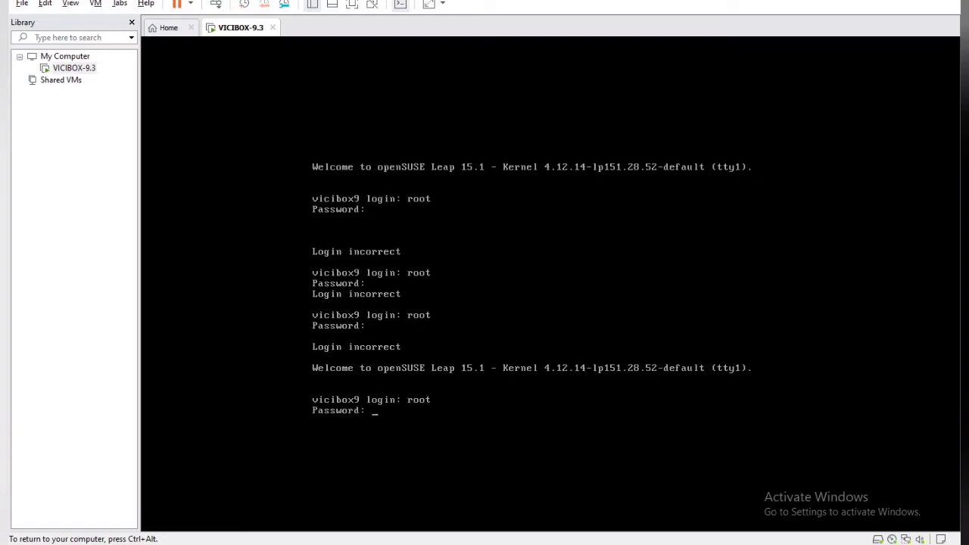
pyautogui.press('Return')
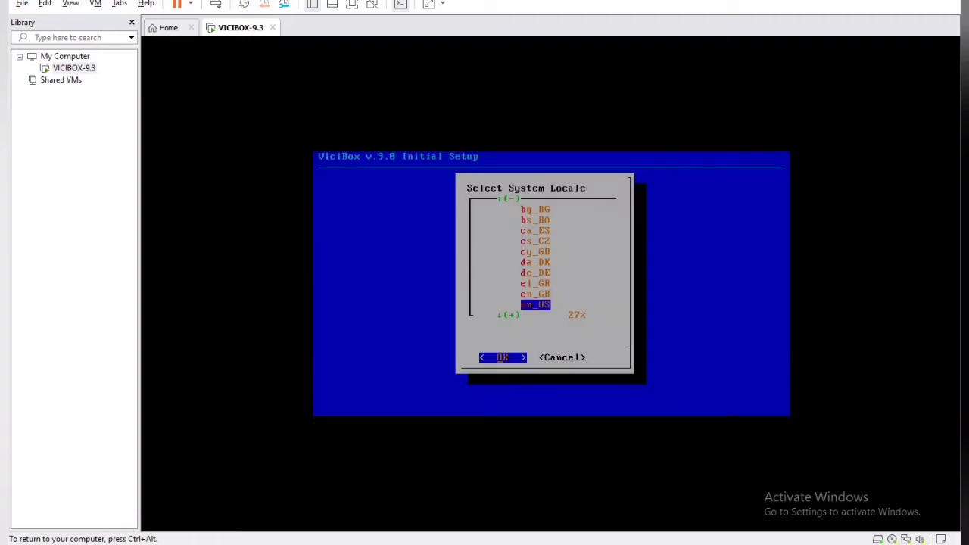
# Step: Accept en_US as the system locale and us as the keyboard layout
pyautogui.press('Tab')
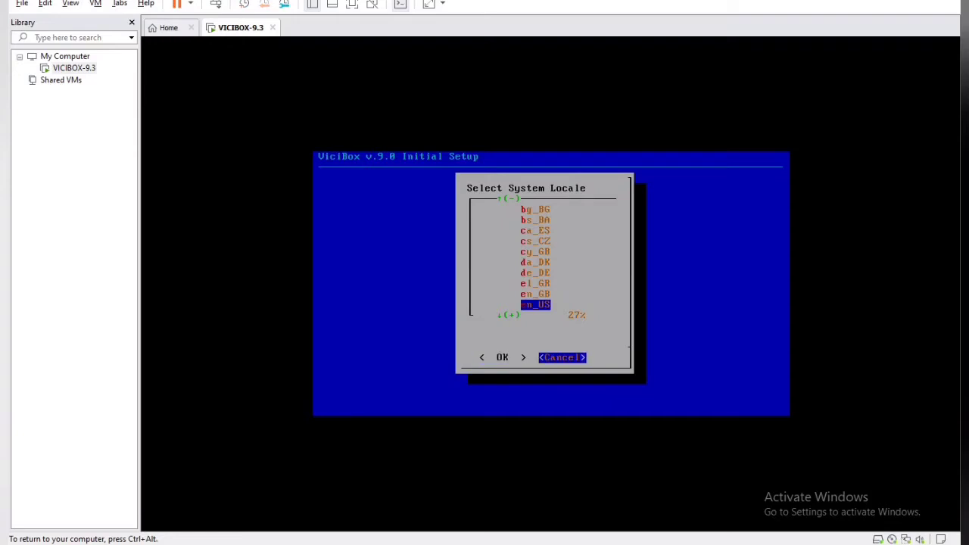
pyautogui.press('Tab')
pyautogui.press('Return')
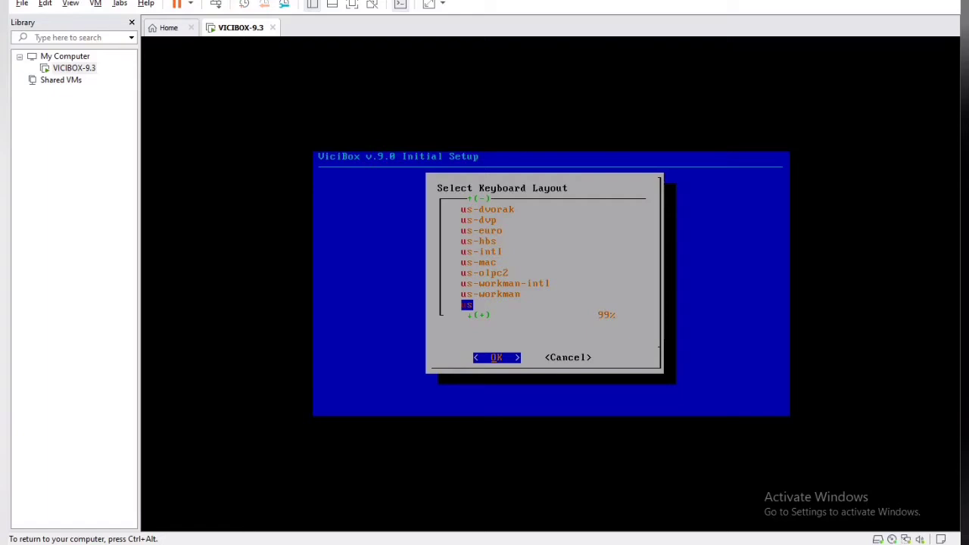
pyautogui.press('Tab')
pyautogui.press('Tab')
pyautogui.press('Return')
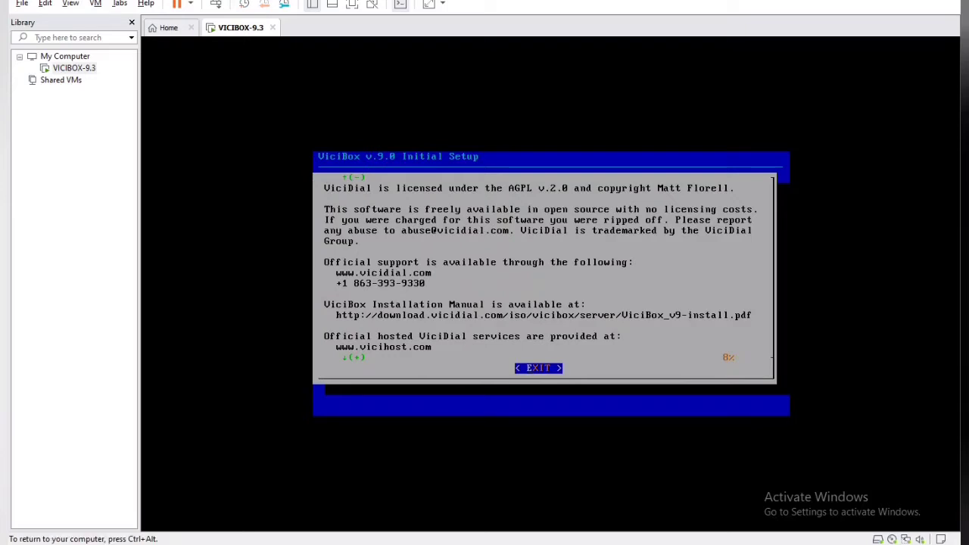
# Step: Finish the ViciDial license notice and answer Yes to agree to its terms
pyautogui.hotkey('ctrl', 'alt')
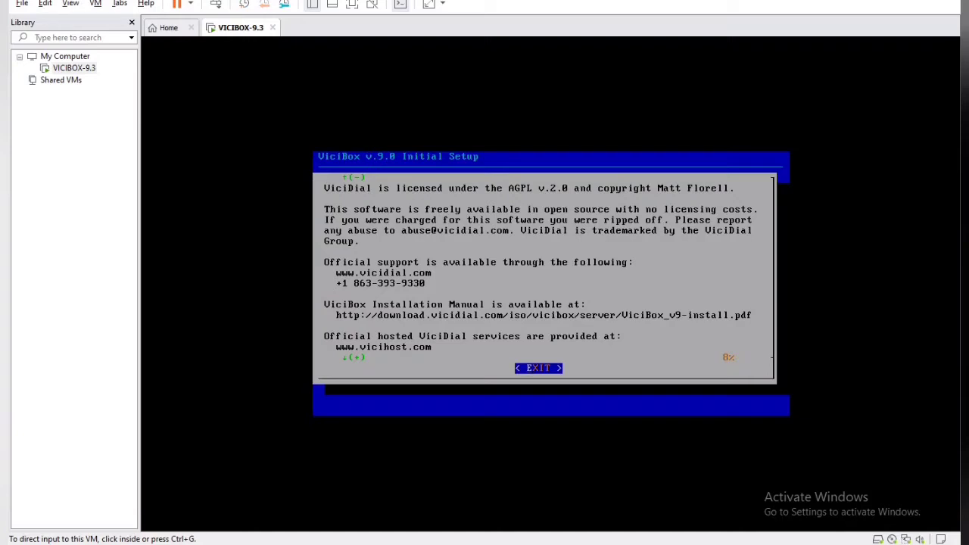
pyautogui.hotkey('ctrl', 'g')
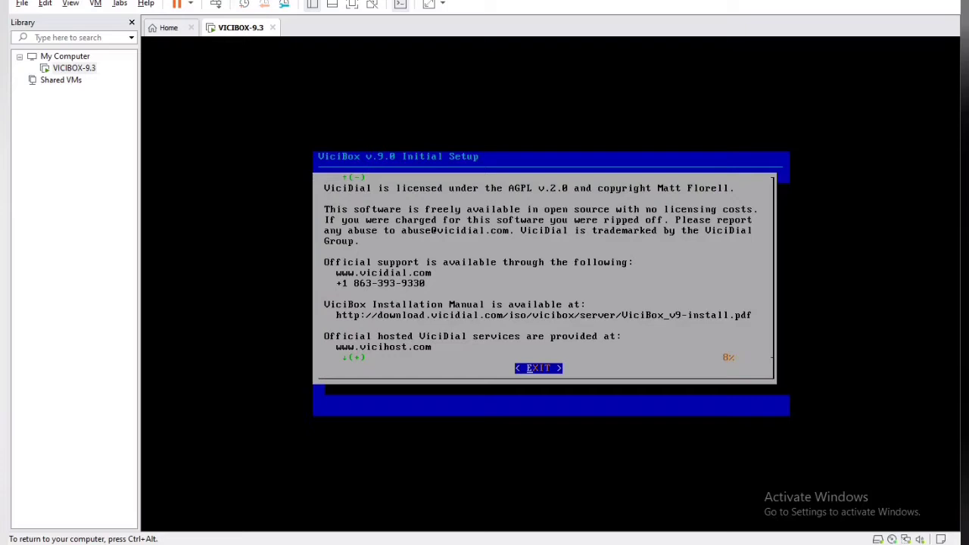
pyautogui.press('Return')
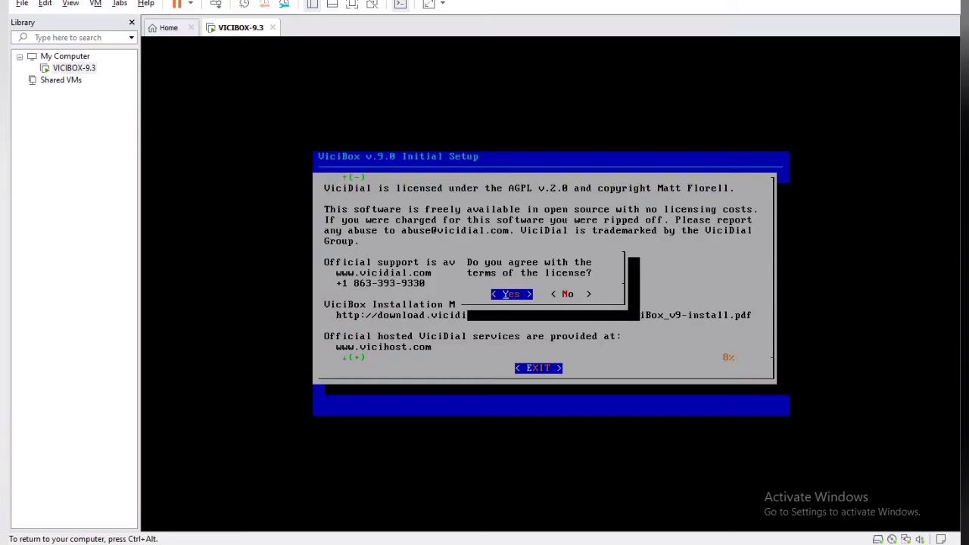
pyautogui.press('Return')
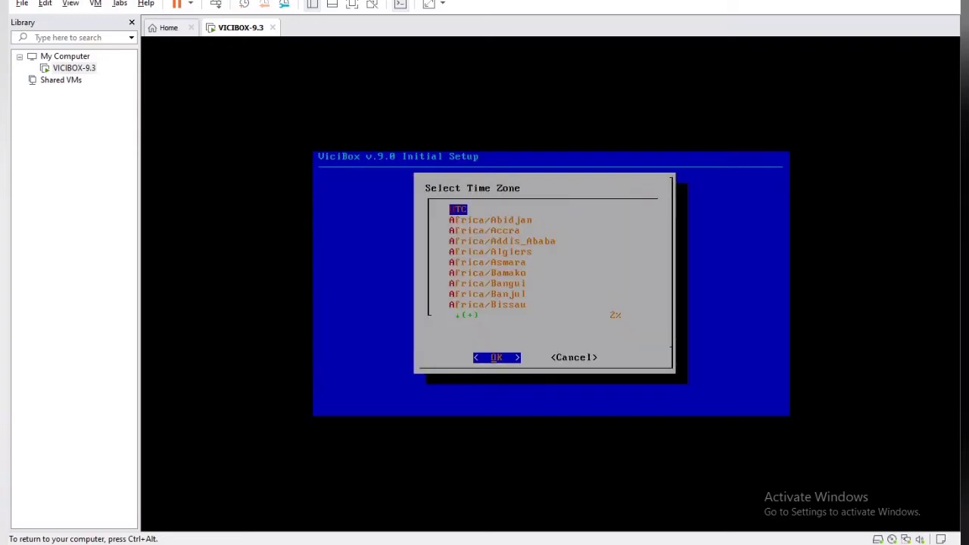
# Step: Select Asia/Kolkata in the time zone list and confirm it with OK
pyautogui.press('Down')
pyautogui.press('Down')
pyautogui.press('Down')
pyautogui.press('Down')
pyautogui.press('Down')
pyautogui.press('Down')
pyautogui.press('Down')
pyautogui.press('Down')
pyautogui.press('Down')
pyautogui.press('Down')
pyautogui.press('Down')
pyautogui.press('Down')
pyautogui.press('Down')
pyautogui.press('Down')
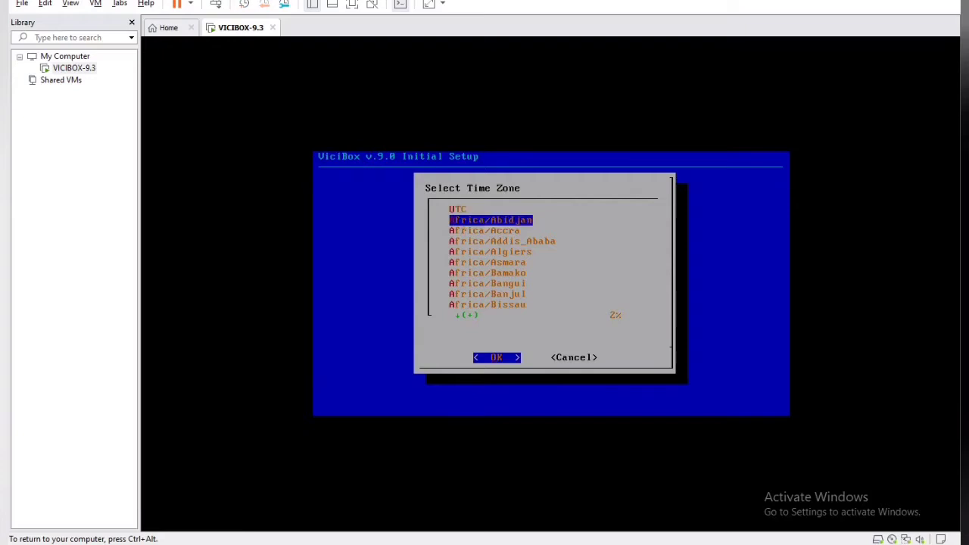
pyautogui.press('Down')
pyautogui.press('Down')
pyautogui.press('Down')
pyautogui.press('Down')
pyautogui.press('Down')
pyautogui.press('Down')
pyautogui.press('Down')
pyautogui.press('Down')
pyautogui.press('Down')
pyautogui.press('Down')
pyautogui.press('Down')
pyautogui.press('Down')
pyautogui.press('Down')
pyautogui.press('Down')
pyautogui.press('Down')
pyautogui.press('Down')
pyautogui.press('Down')
pyautogui.press('Down')
pyautogui.press('Down')
pyautogui.press('Down')
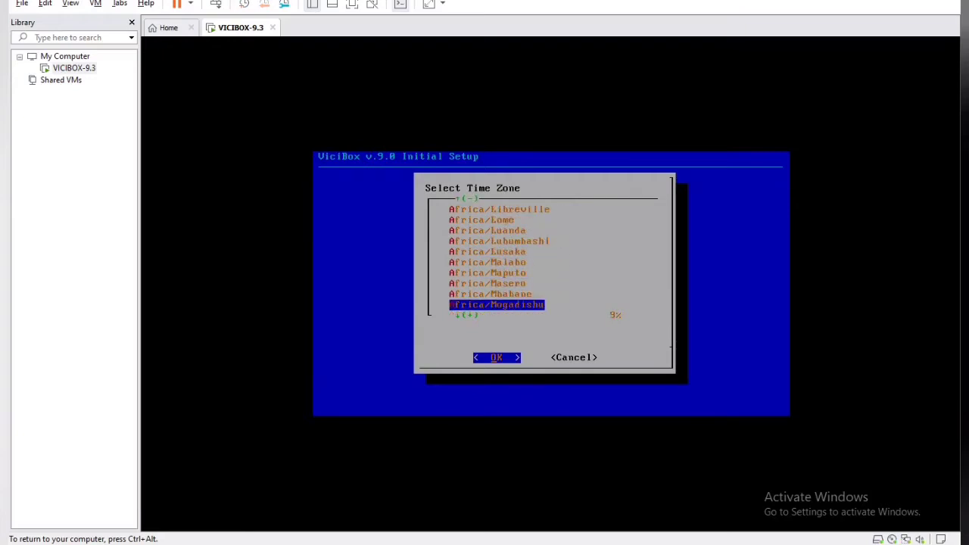
pyautogui.press('Down')
pyautogui.press('Down')
pyautogui.press('Down')
pyautogui.press('Down')
pyautogui.press('Down')
pyautogui.press('Down')
pyautogui.press('Down')
pyautogui.press('Down')
pyautogui.press('Down')
pyautogui.press('Down')
pyautogui.press('Down')
pyautogui.press('Down')
pyautogui.press('Down')
pyautogui.press('Down')
pyautogui.press('Down')
pyautogui.press('Down')
pyautogui.press('Down')
pyautogui.press('Down')
pyautogui.press('Down')
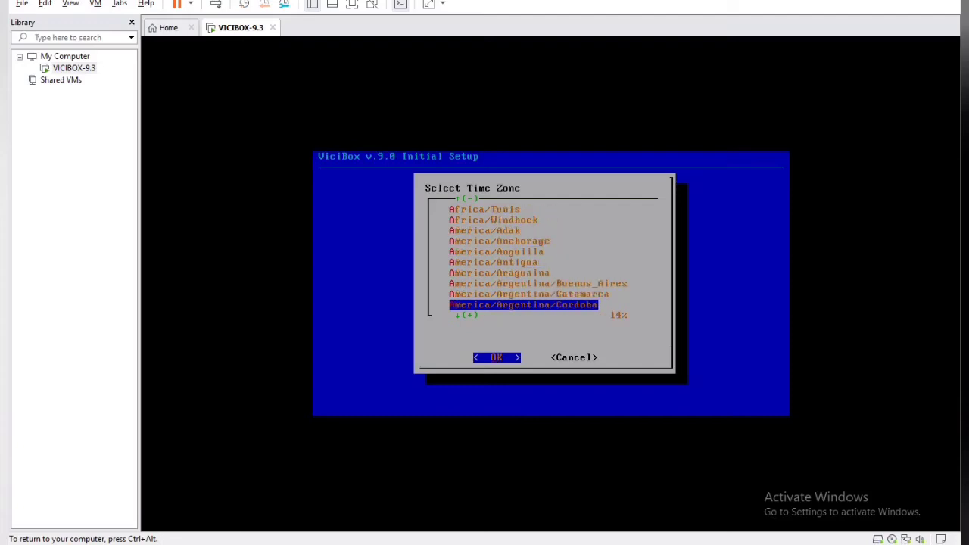
pyautogui.press('Down')
pyautogui.press('Down')
pyautogui.press('Down')
pyautogui.press('Down')
pyautogui.press('Down')
pyautogui.press('Down')
pyautogui.press('Down')
pyautogui.press('Down')
pyautogui.press('Down')
pyautogui.press('Down')
pyautogui.press('Down')
pyautogui.press('Down')
pyautogui.press('Down')
pyautogui.press('Down')
pyautogui.press('Down')
pyautogui.press('Down')
pyautogui.press('Down')
pyautogui.press('Down')
pyautogui.press('Down')
pyautogui.press('Down')
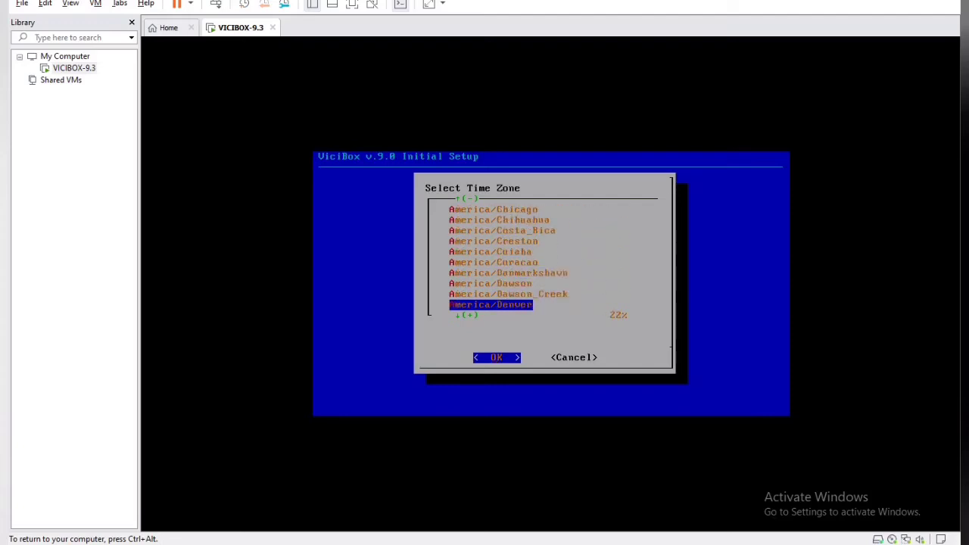
pyautogui.press('Down')
pyautogui.press('Down')
pyautogui.press('Down')
pyautogui.press('Down')
pyautogui.press('Down')
pyautogui.press('Down')
pyautogui.press('Down')
pyautogui.press('Down')
pyautogui.press('Down')
pyautogui.press('Up')
pyautogui.press('Up')
pyautogui.press('Up')
pyautogui.press('Up')
pyautogui.press('Up')
pyautogui.press('Up')
pyautogui.press('Up')
pyautogui.press('Up')
pyautogui.press('Up')
pyautogui.press('Up')
pyautogui.press('Up')
pyautogui.press('Up')
pyautogui.press('Up')
pyautogui.press('Up')
pyautogui.press('Up')
pyautogui.press('Up')
pyautogui.press('Up')
pyautogui.press('Up')
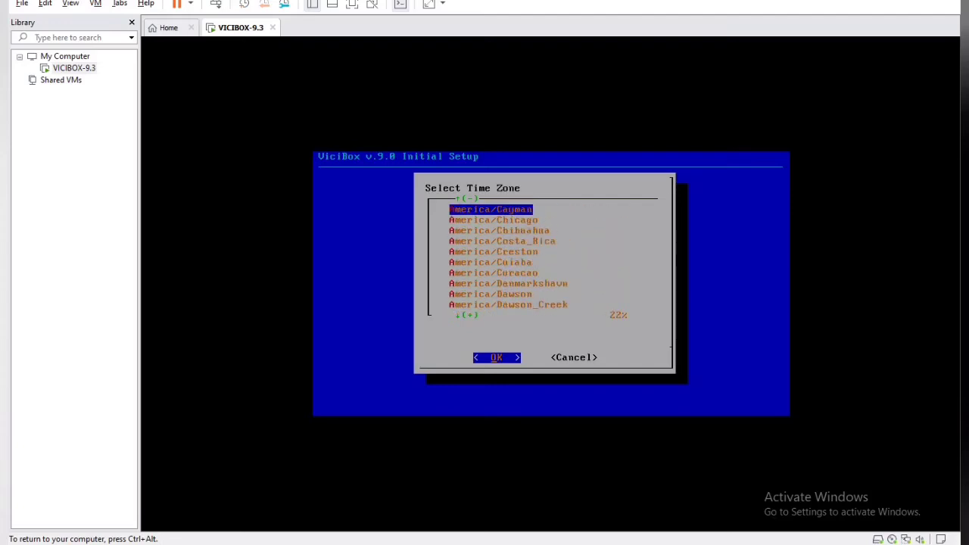
pyautogui.press('Up')
pyautogui.press('Up')
pyautogui.press('Up')
pyautogui.press('Up')
pyautogui.press('Up')
pyautogui.press('Up')
pyautogui.press('Up')
pyautogui.press('Up')
pyautogui.press('Up')
pyautogui.press('Up')
pyautogui.press('Up')
pyautogui.press('Up')
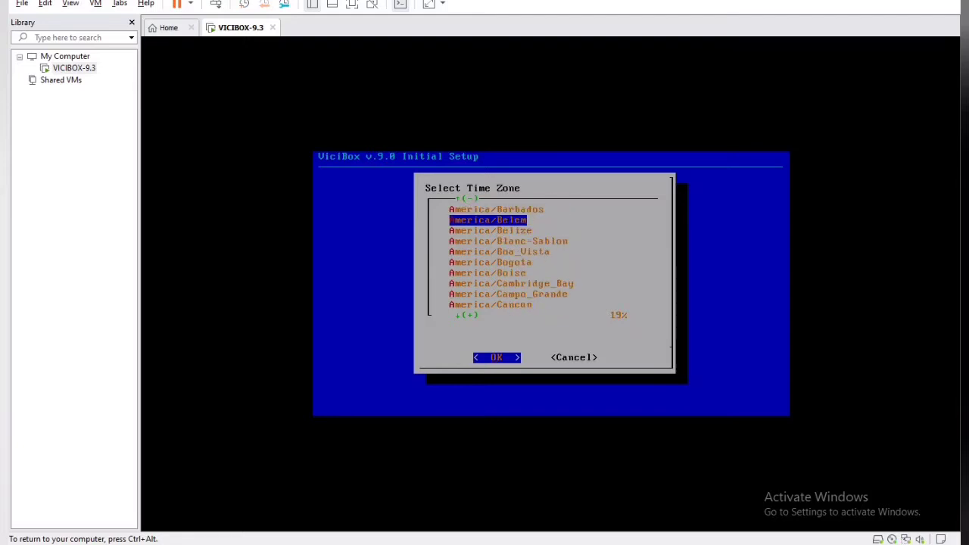
pyautogui.press('Down')
pyautogui.press('Down')
pyautogui.press('Down')
pyautogui.press('Down')
pyautogui.press('Down')
pyautogui.press('Down')
pyautogui.press('Down')
pyautogui.press('Down')
pyautogui.press('Down')
pyautogui.press('Down')
pyautogui.press('Down')
pyautogui.press('Down')
pyautogui.press('Down')
pyautogui.press('Down')
pyautogui.press('Down')
pyautogui.press('Down')
pyautogui.press('Down')
pyautogui.press('Down')
pyautogui.press('Down')
pyautogui.press('Down')
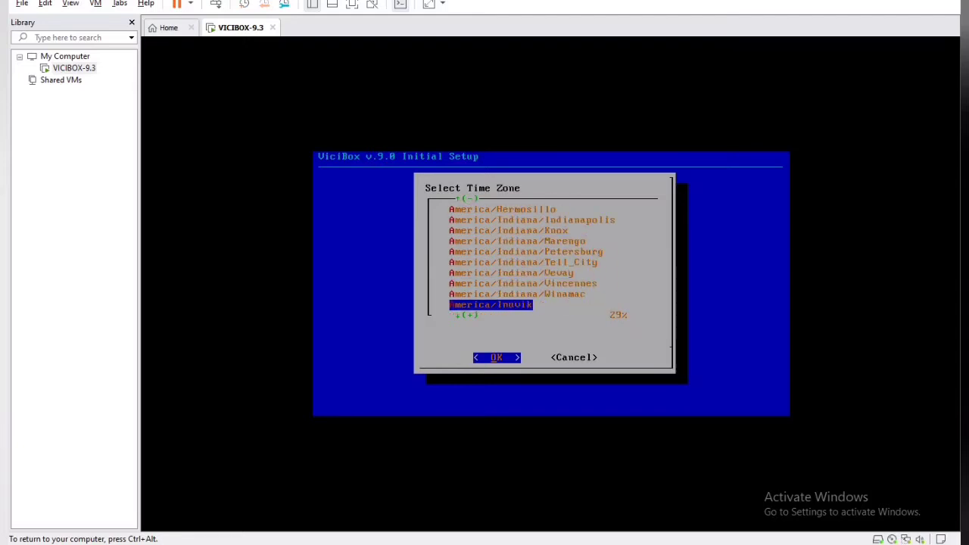
pyautogui.press('Down')
pyautogui.press('Down')
pyautogui.press('Down')
pyautogui.press('Down')
pyautogui.press('Down')
pyautogui.press('Down')
pyautogui.press('Down')
pyautogui.press('Down')
pyautogui.press('Down')
pyautogui.press('Down')
pyautogui.press('Down')
pyautogui.press('Down')
pyautogui.press('Down')
pyautogui.press('Down')
pyautogui.press('Down')
pyautogui.press('Down')
pyautogui.press('Down')
pyautogui.press('Down')
pyautogui.press('Down')
pyautogui.press('Down')
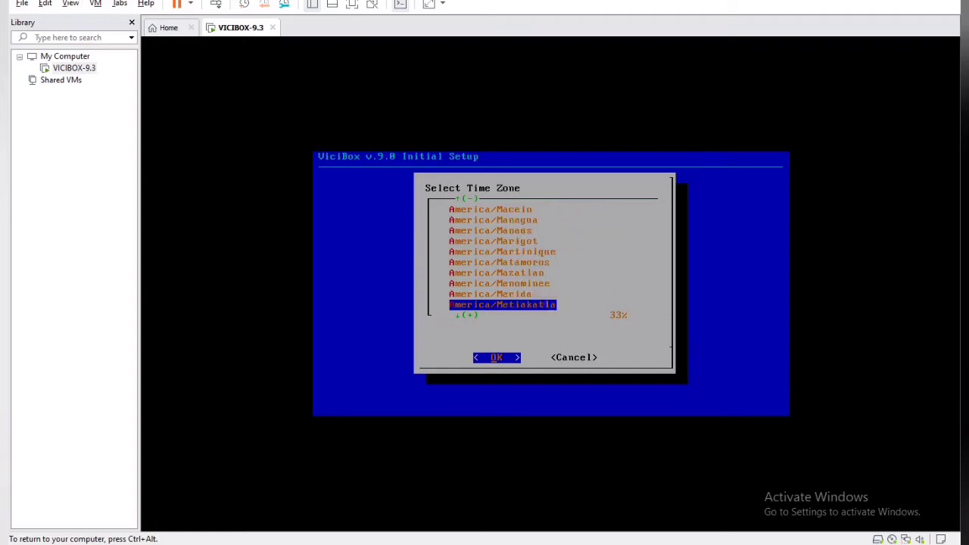
pyautogui.press('Down')
pyautogui.press('Down')
pyautogui.press('Down')
pyautogui.press('Down')
pyautogui.press('Down')
pyautogui.press('Down')
pyautogui.press('Down')
pyautogui.press('Down')
pyautogui.press('Down')
pyautogui.press('Down')
pyautogui.press('Down')
pyautogui.press('Down')
pyautogui.press('Down')
pyautogui.press('Down')
pyautogui.press('Down')
pyautogui.press('Down')
pyautogui.press('Down')
pyautogui.press('Down')
pyautogui.press('Down')
pyautogui.press('Down')
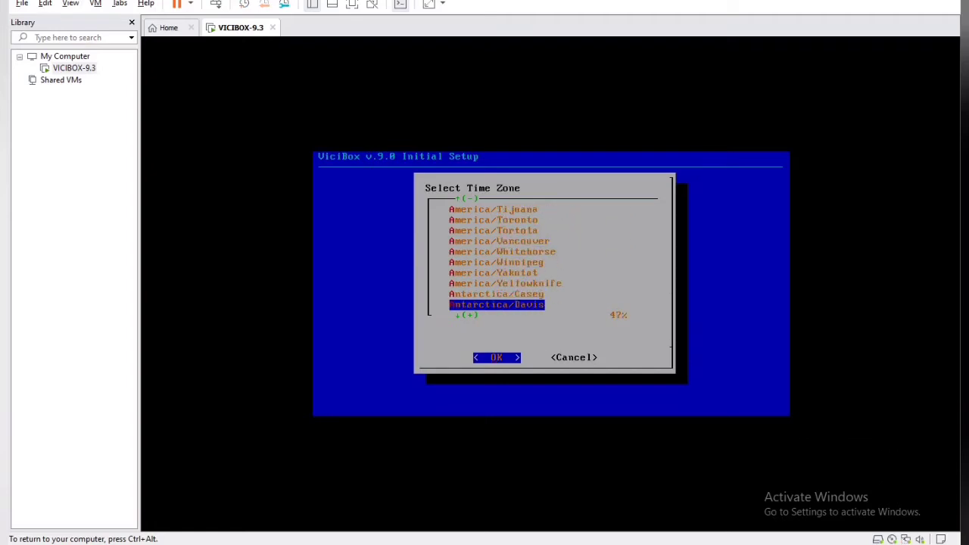
pyautogui.press('Down')
pyautogui.press('Down')
pyautogui.press('Down')
pyautogui.press('Down')
pyautogui.press('Down')
pyautogui.press('Down')
pyautogui.press('Down')
pyautogui.press('Down')
pyautogui.press('Down')
pyautogui.press('Down')
pyautogui.press('Down')
pyautogui.press('Down')
pyautogui.press('Down')
pyautogui.press('Down')
pyautogui.press('Down')
pyautogui.press('Down')
pyautogui.press('Down')
pyautogui.press('Down')
pyautogui.press('Down')
pyautogui.press('Down')
pyautogui.press('Down')
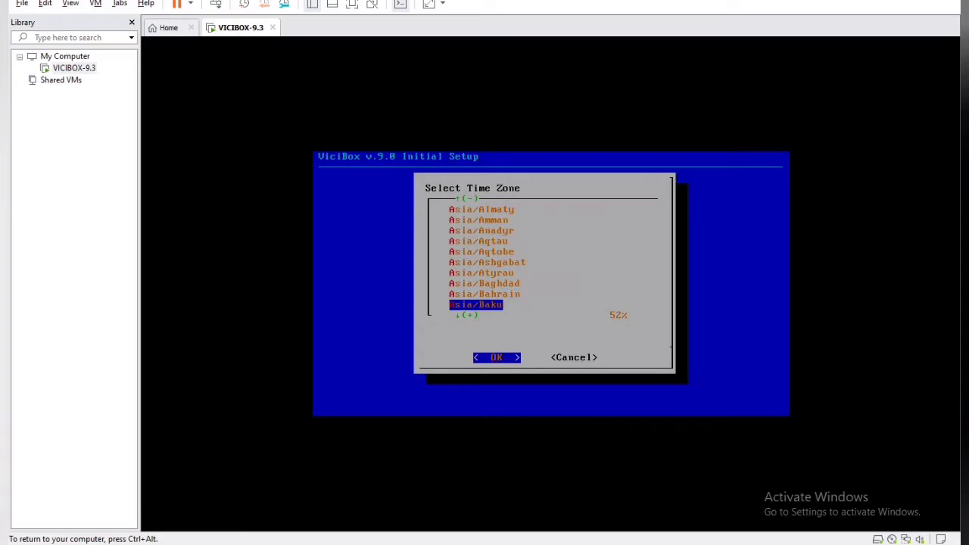
pyautogui.press('Down')
pyautogui.press('Down')
pyautogui.press('Down')
pyautogui.press('Down')
pyautogui.press('Down')
pyautogui.press('Down')
pyautogui.press('Down')
pyautogui.press('Down')
pyautogui.press('Down')
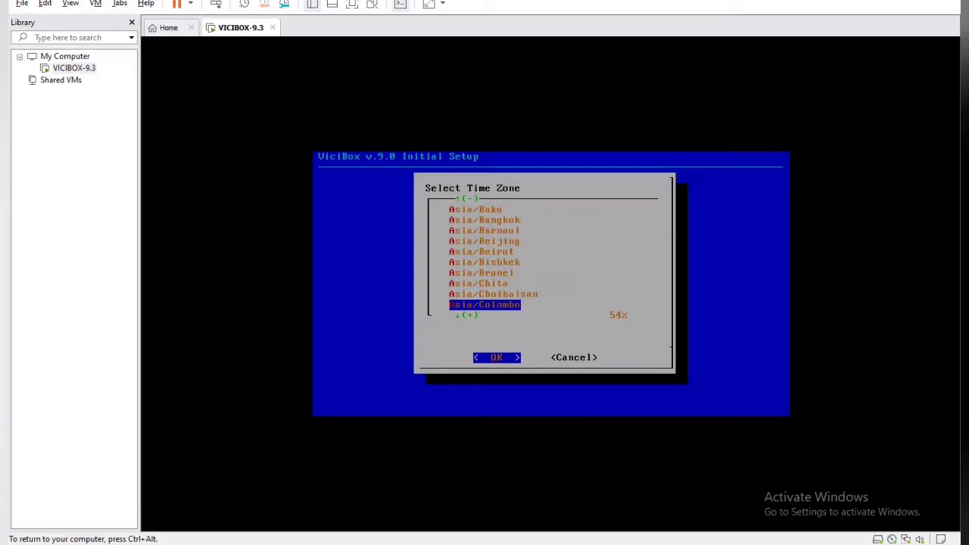
pyautogui.press('Down')
pyautogui.press('Down')
pyautogui.press('Down')
pyautogui.press('Down')
pyautogui.press('Down')
pyautogui.press('Down')
pyautogui.press('Down')
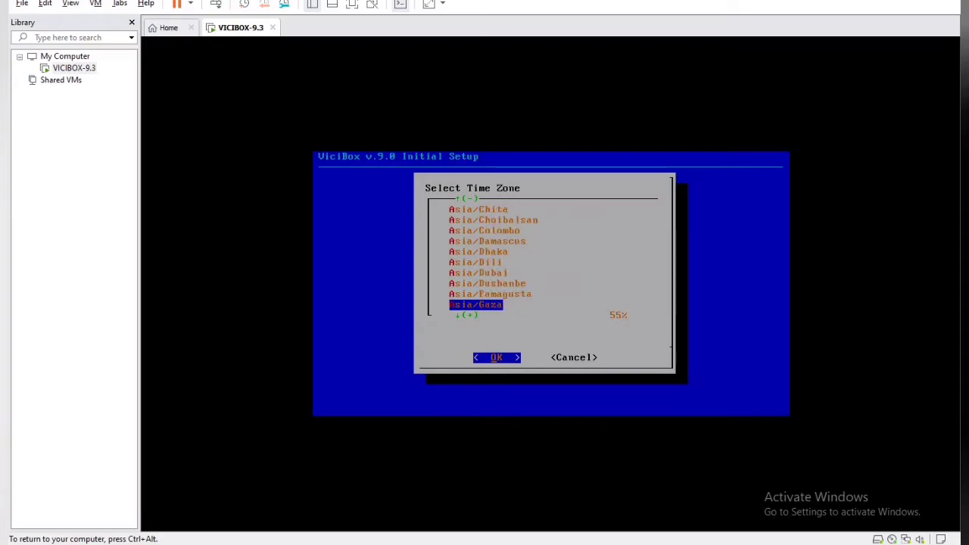
pyautogui.press('Down')
pyautogui.press('Down')
pyautogui.press('Down')
pyautogui.press('Down')
pyautogui.press('Down')
pyautogui.press('Down')
pyautogui.press('Down')
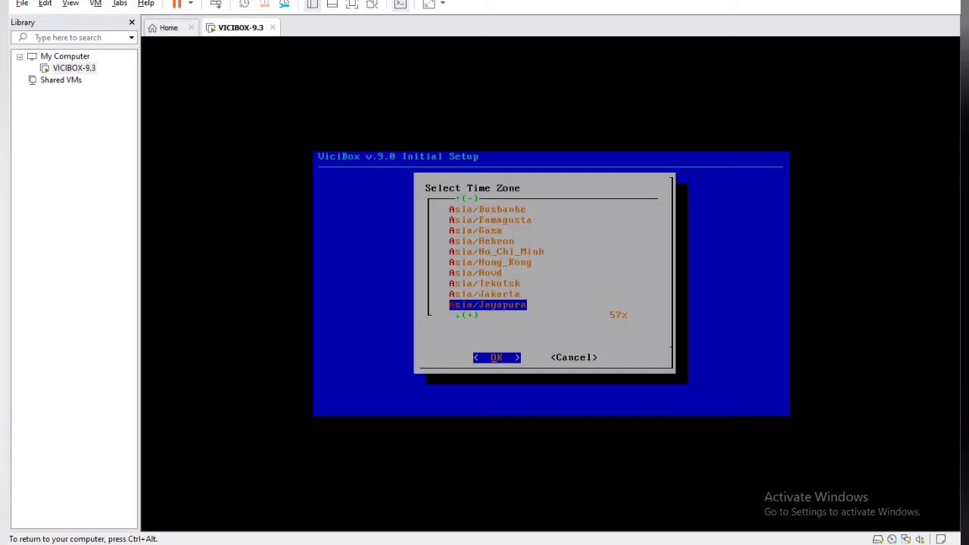
pyautogui.press('Down')
pyautogui.press('Down')
pyautogui.press('Down')
pyautogui.press('Down')
pyautogui.press('Down')
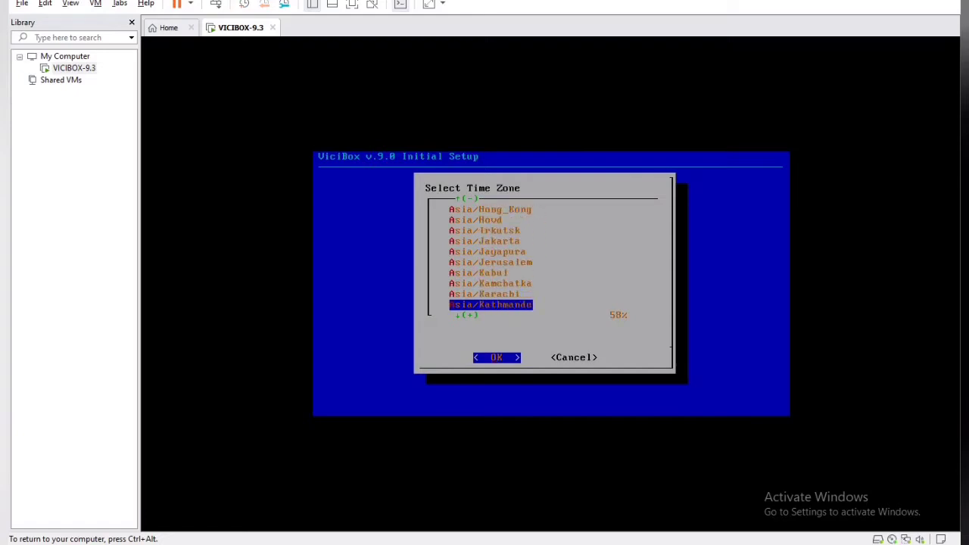
pyautogui.press('Down')
pyautogui.press('Down')
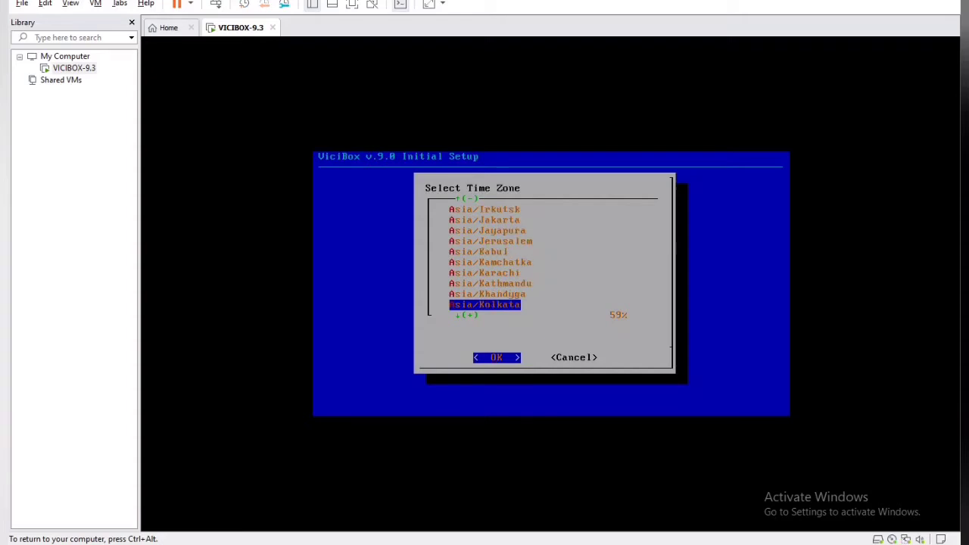
pyautogui.press('Tab')
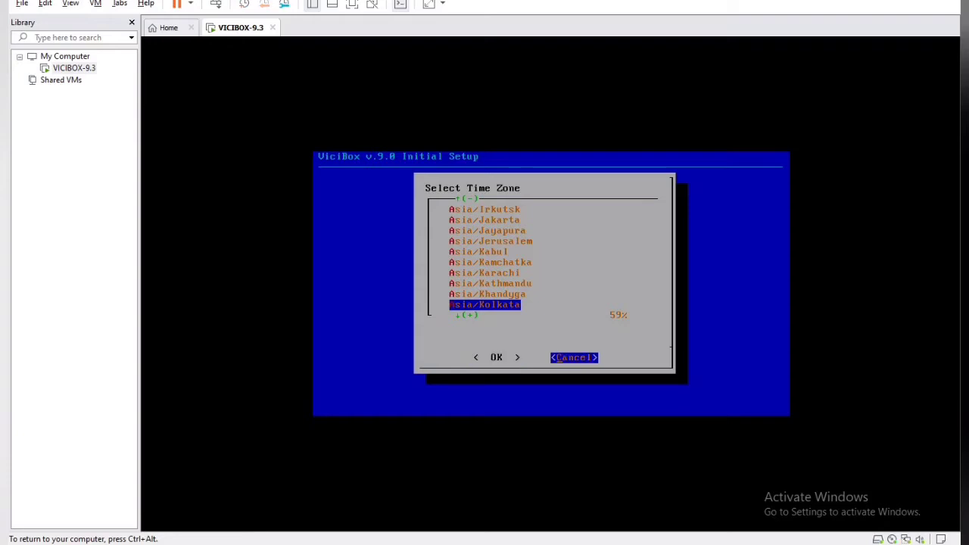
pyautogui.press('Tab')
pyautogui.press('Return')
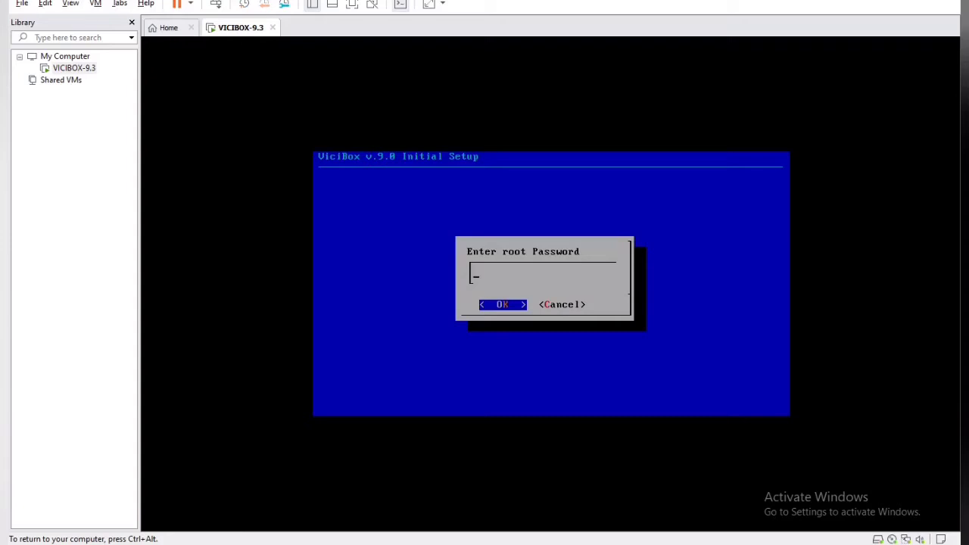
# Step: Enter the new root password and retype it to confirm
pyautogui.write('*******')
pyautogui.press('Return')
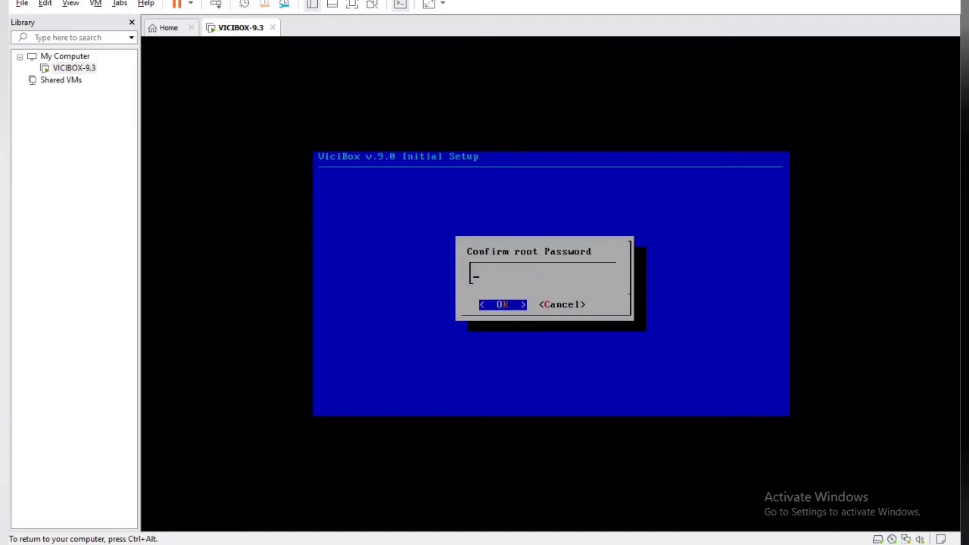
pyautogui.write('*******')
pyautogui.press('Return')
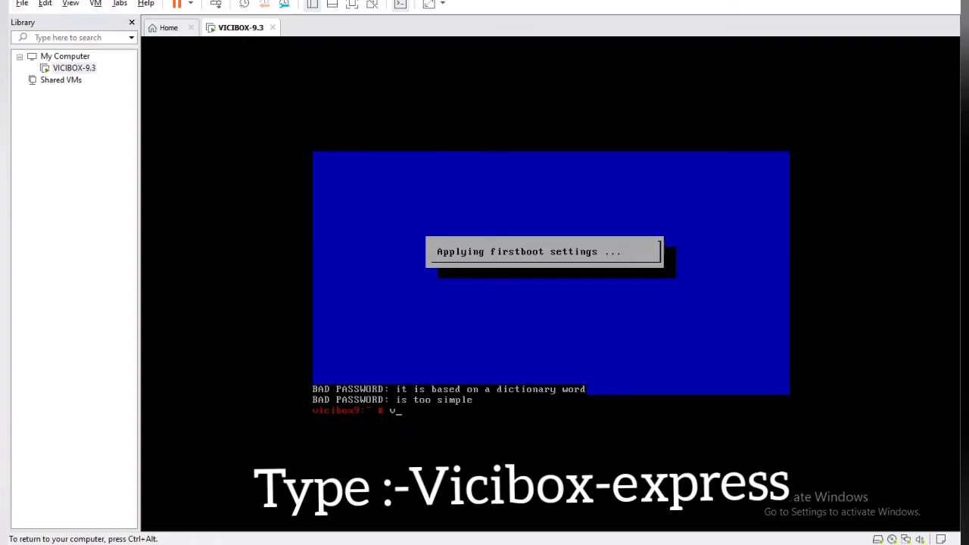
# Step: Run vicibox-express at the root prompt to launch the ViciBox Express installer
pyautogui.write('ici')
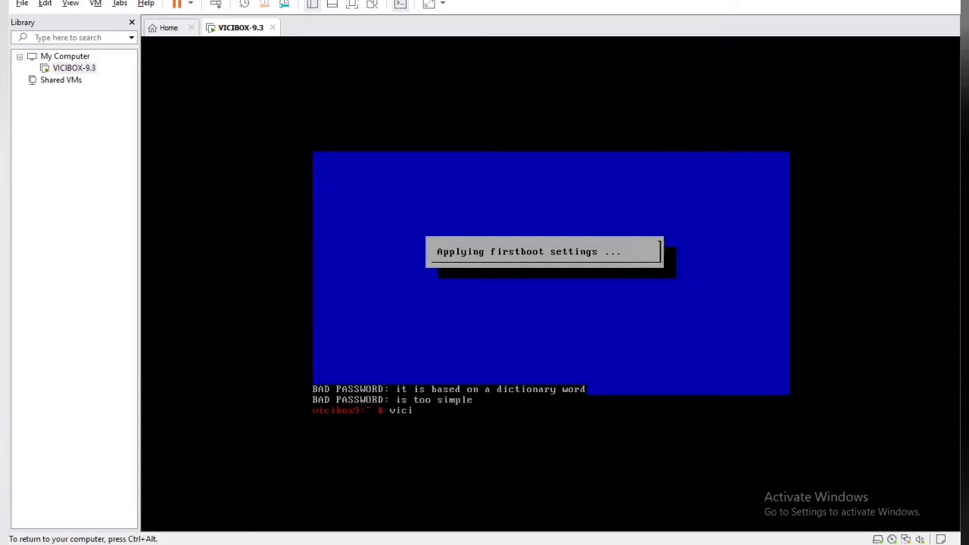
pyautogui.write('box-express')
pyautogui.press('Return')
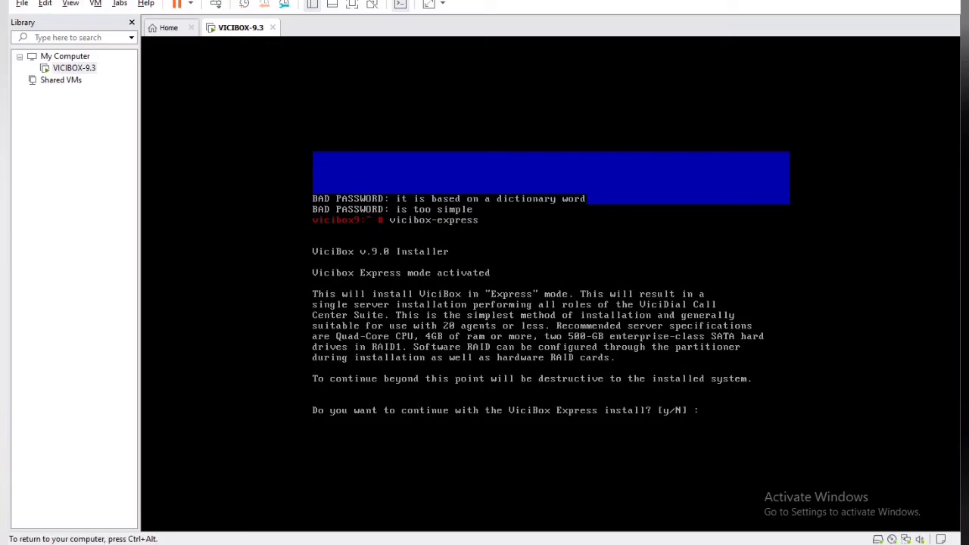
pyautogui.hotkey('ctrl', 'alt')
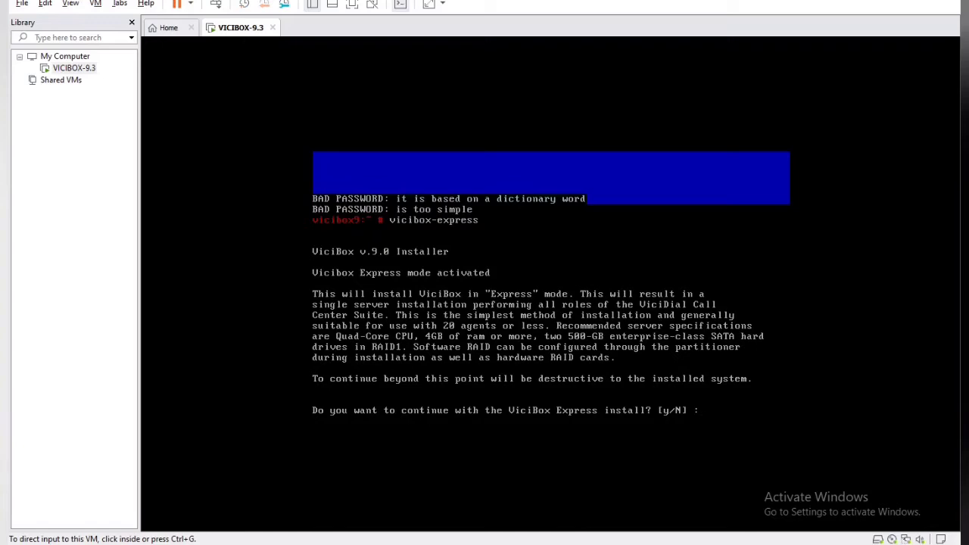
pyautogui.hotkey('ctrl', 'g')
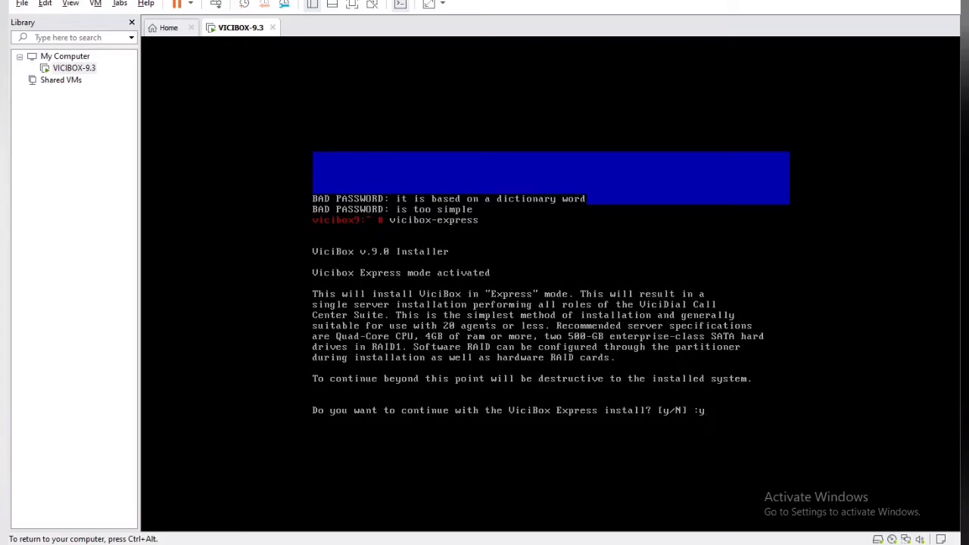
# Step: Confirm 'y' to proceed with the ViciBox Express install
pyautogui.press('Return')
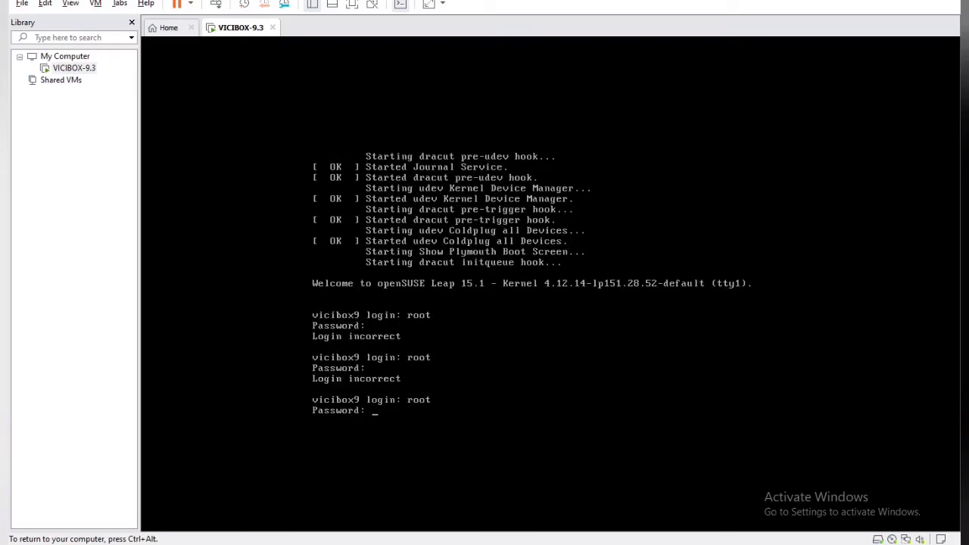
# Step: Log in as root and run 'zypper up' to update all packages
pyautogui.press('Return')
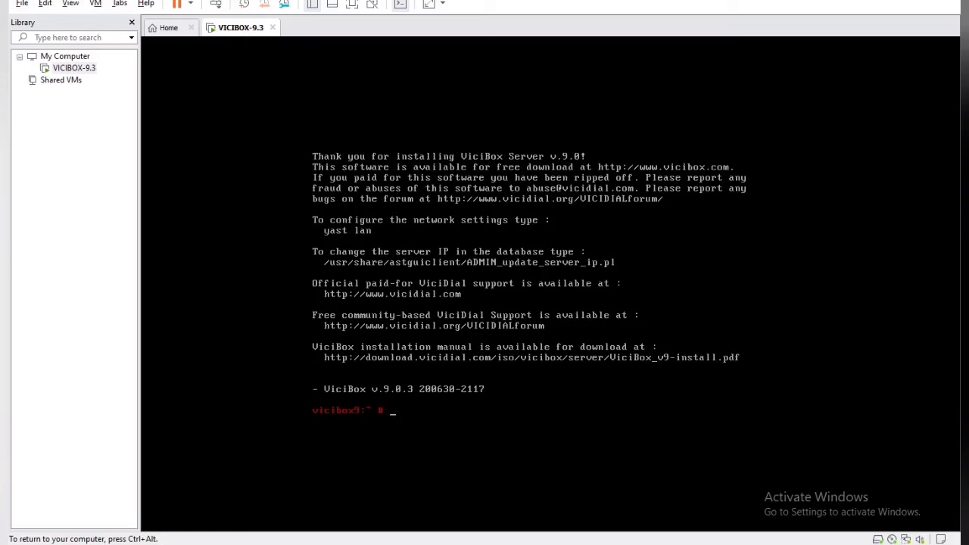
pyautogui.hotkey('ctrl', 'alt')
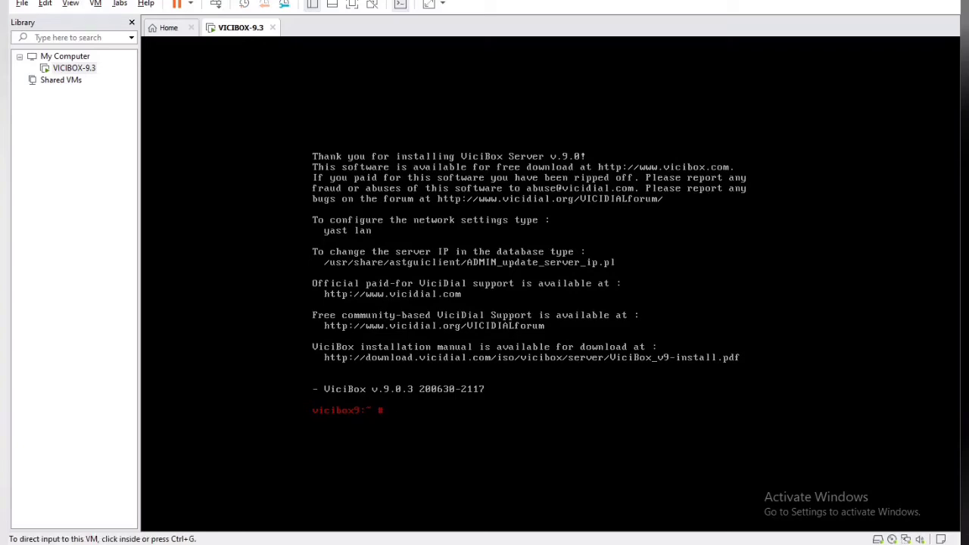
pyautogui.hotkey('ctrl', 'g')
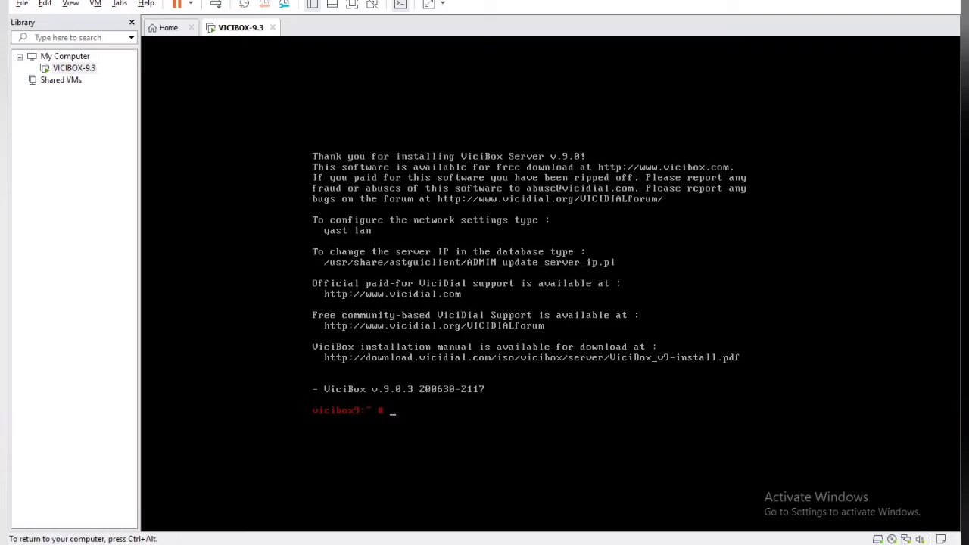
pyautogui.write('zypper up')
pyautogui.press('Return')
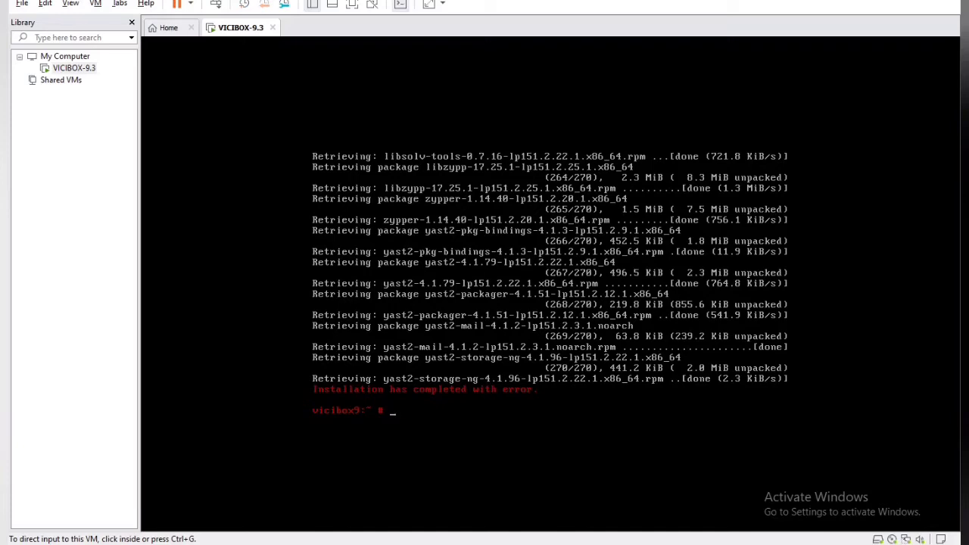
# Step: Run 'reboot' at the root prompt to restart the ViciBox VM
pyautogui.hotkey('ctrl', 'g')
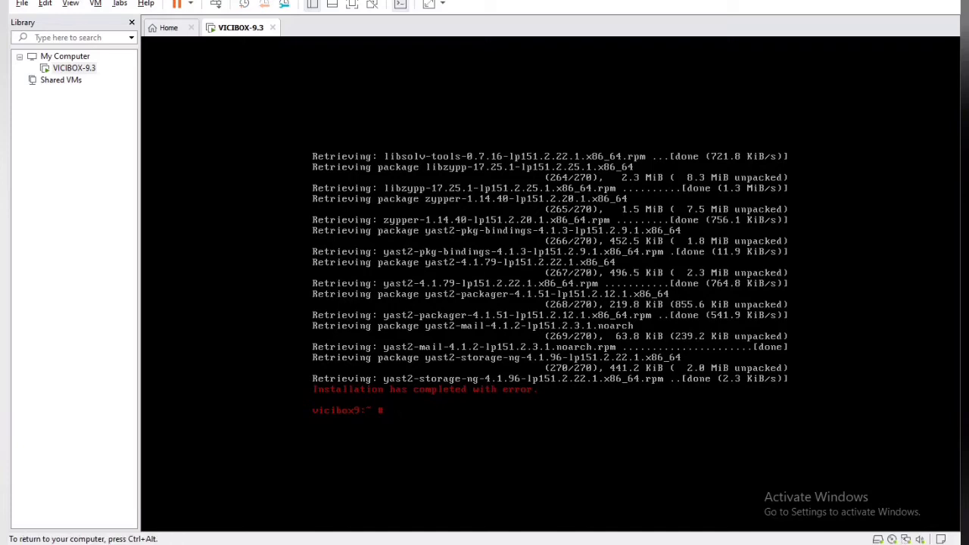
pyautogui.write('reboot')
pyautogui.press('Return')
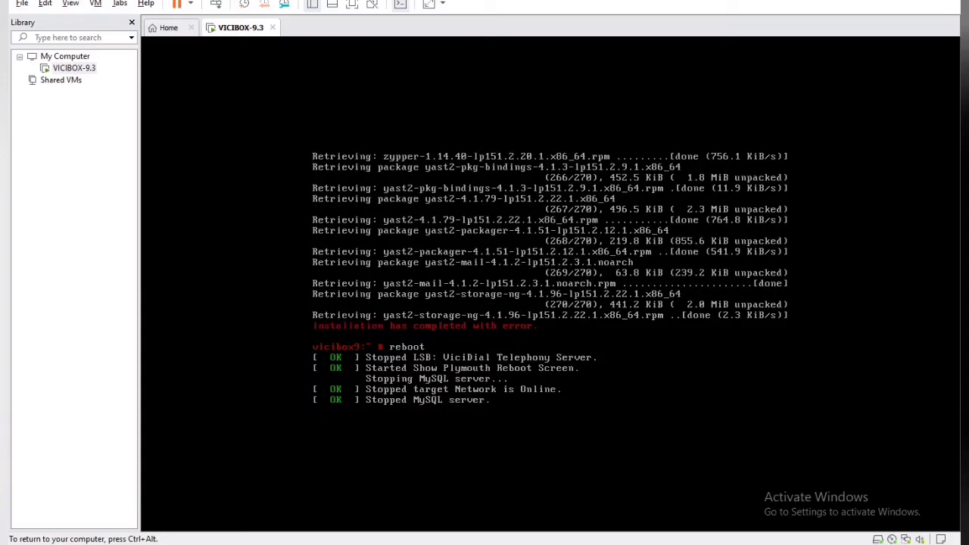
pyautogui.hotkey('ctrl', 'alt')
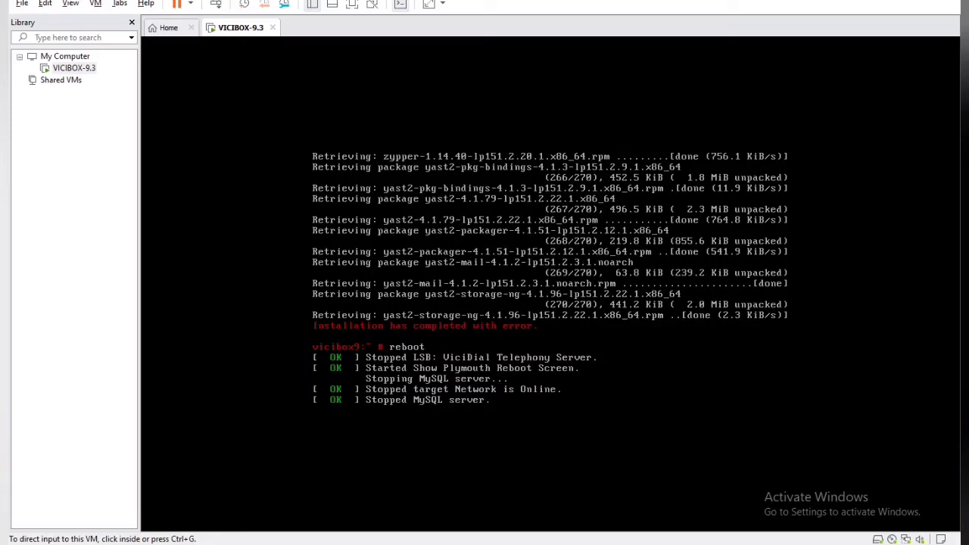
# Step: Switch the VICIBOX-9.3 network adapter from NAT to Bridged in its settings
pyautogui.rightClick(69, 67)
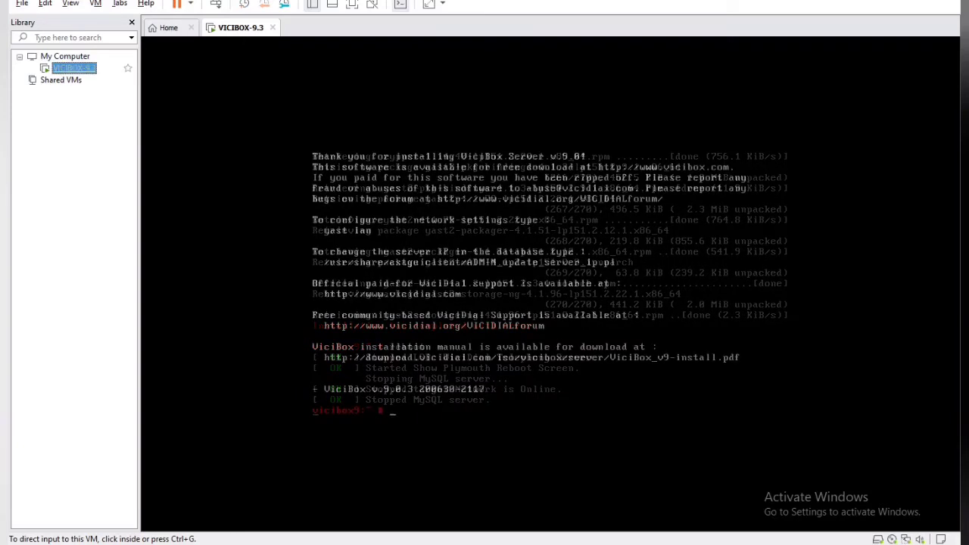
pyautogui.click(109, 306)
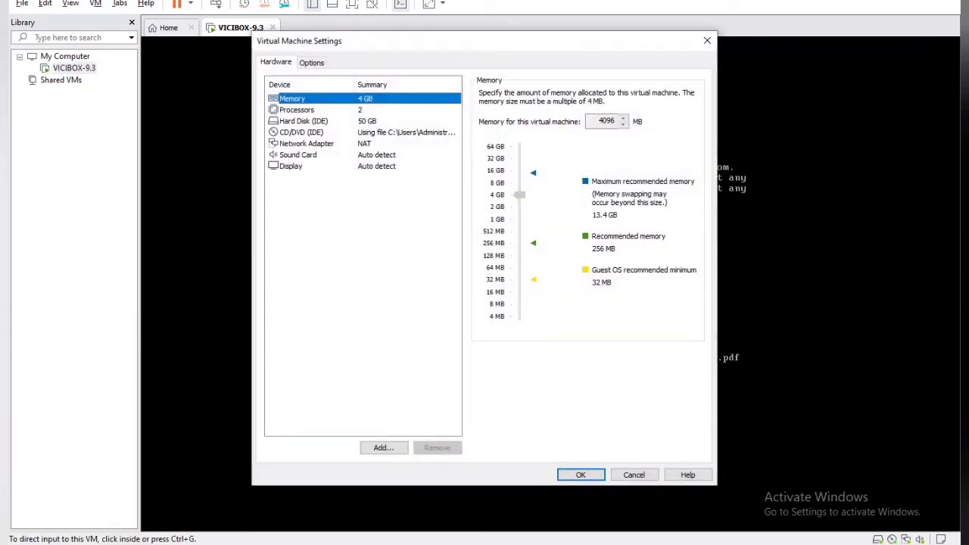
pyautogui.click(306, 144)
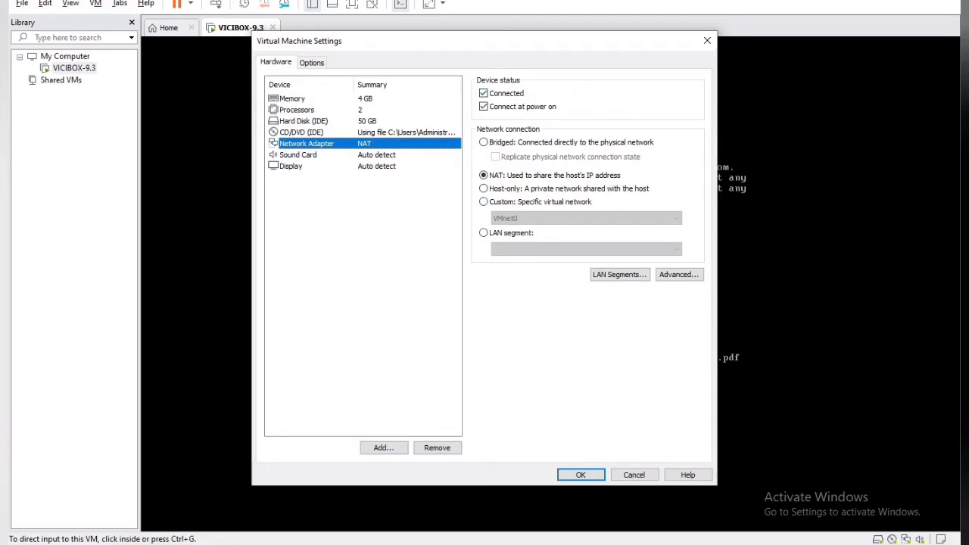
pyautogui.click(483, 202)
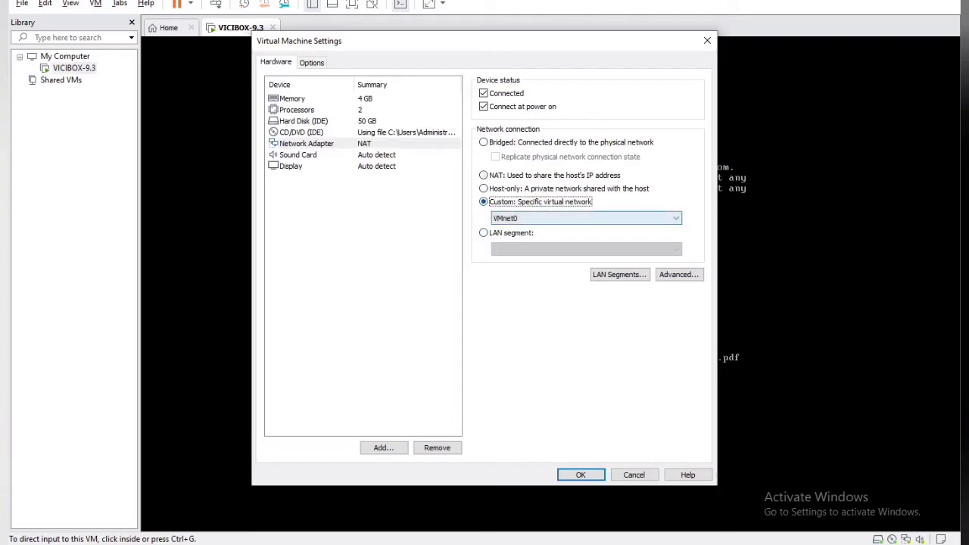
pyautogui.click(586, 218)
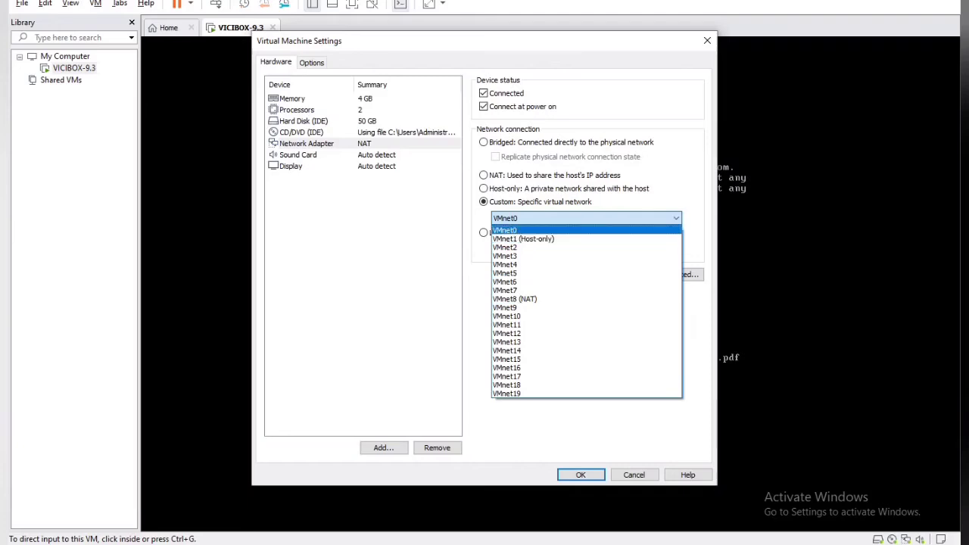
pyautogui.click(506, 230)
pyautogui.click(483, 143)
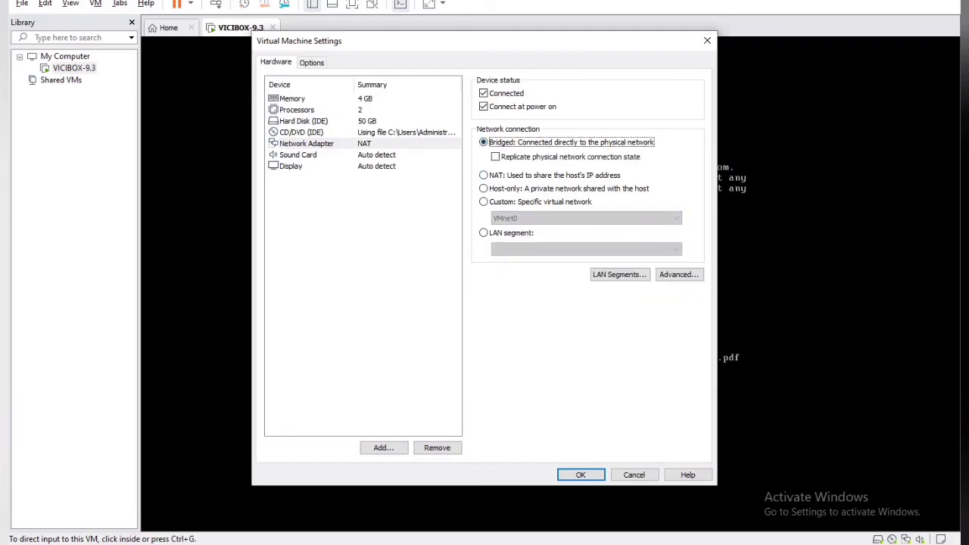
pyautogui.click(581, 474)
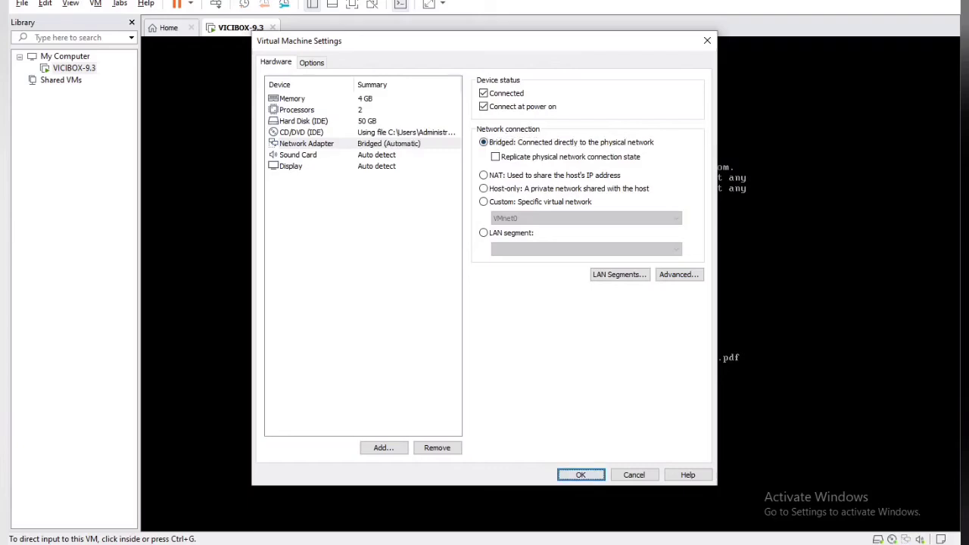
# Step: Re-ping 192.168.1.243, then run a continuous ping with -t to confirm replies
pyautogui.hotkey('alt', 'Tab')
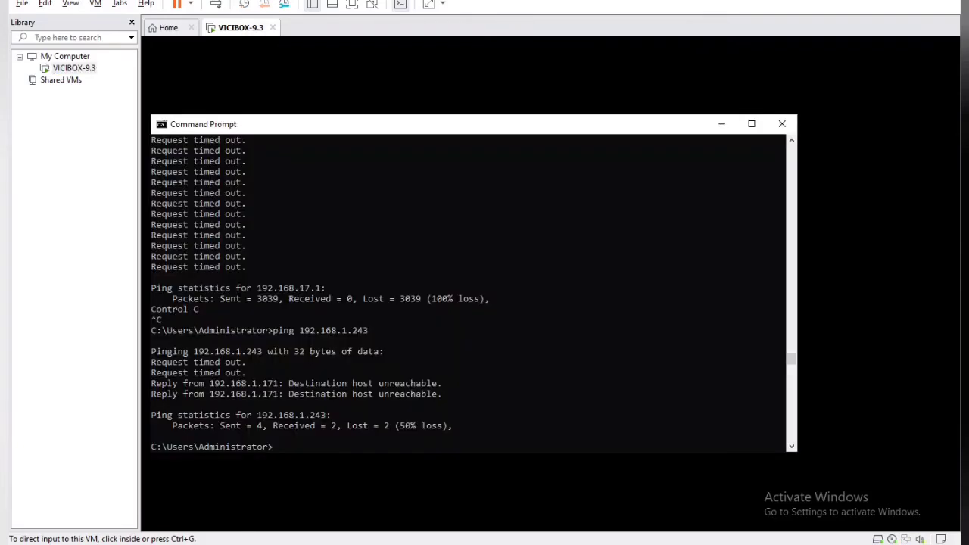
pyautogui.press('Up')
pyautogui.press('Return')
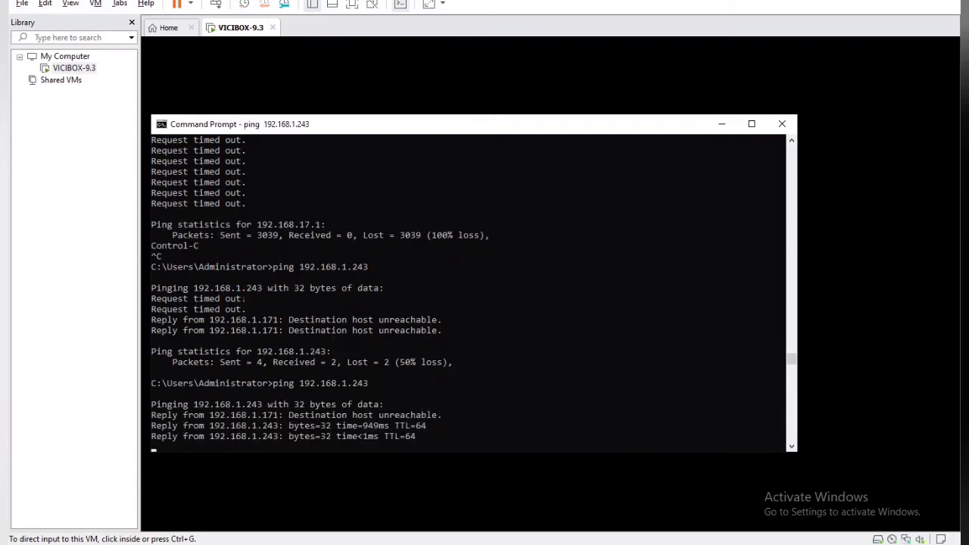
pyautogui.press('Up')
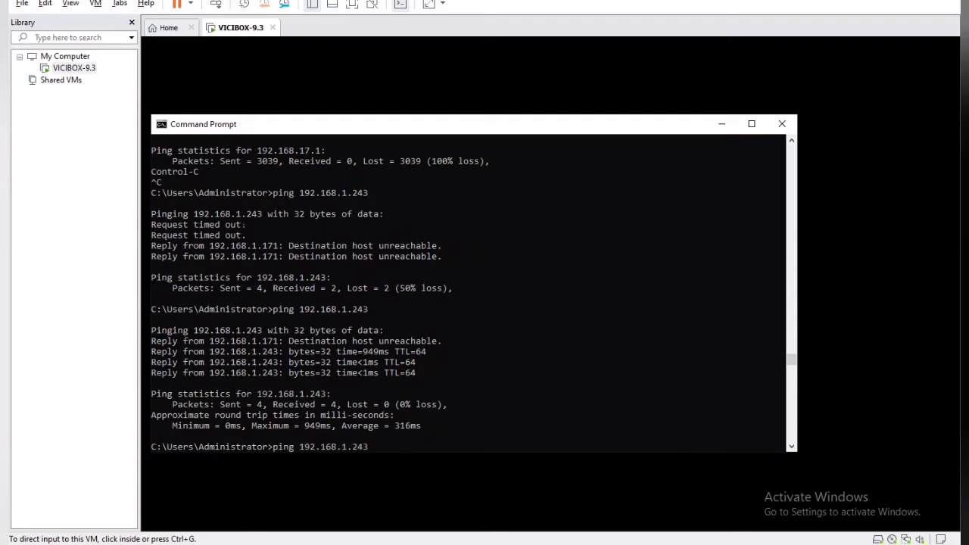
pyautogui.write('-t')
pyautogui.press('Return')
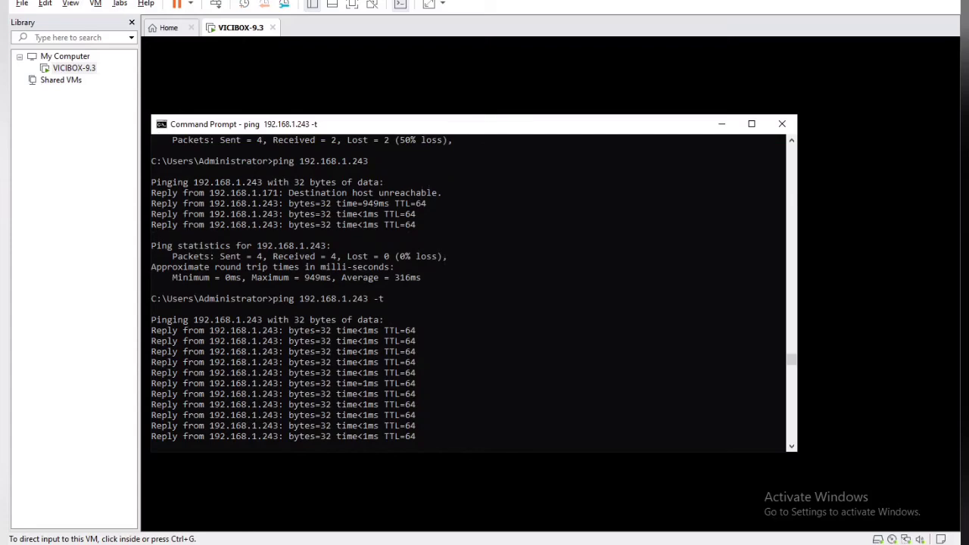
pyautogui.press('super+s')
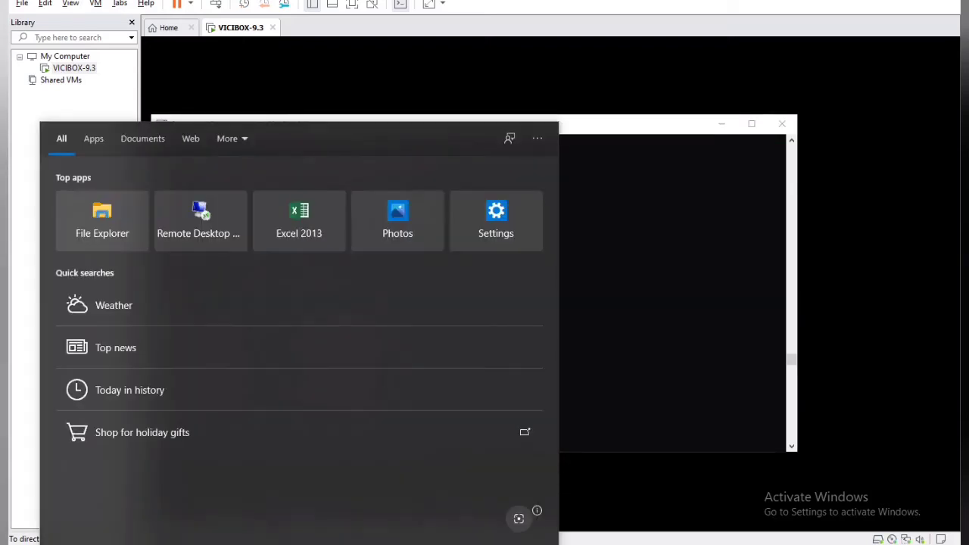
# Step: Launch Internet Explorer from the Windows search results
pyautogui.write('int')
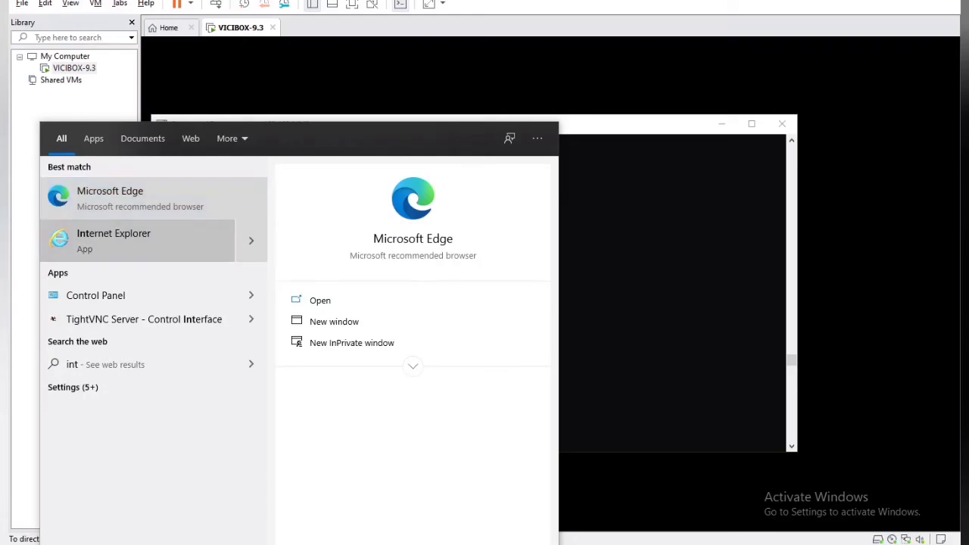
pyautogui.click(113, 240)
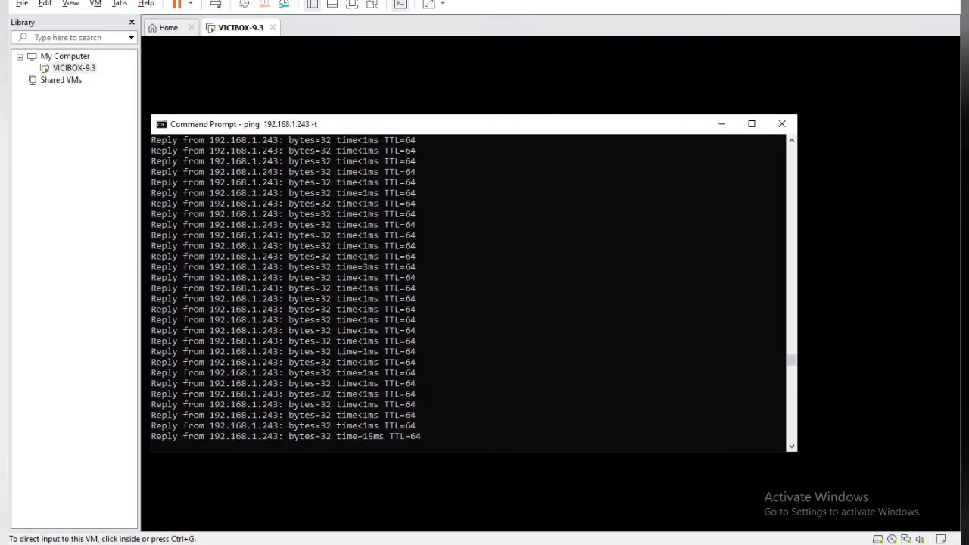
pyautogui.press('super')
pyautogui.write('i')
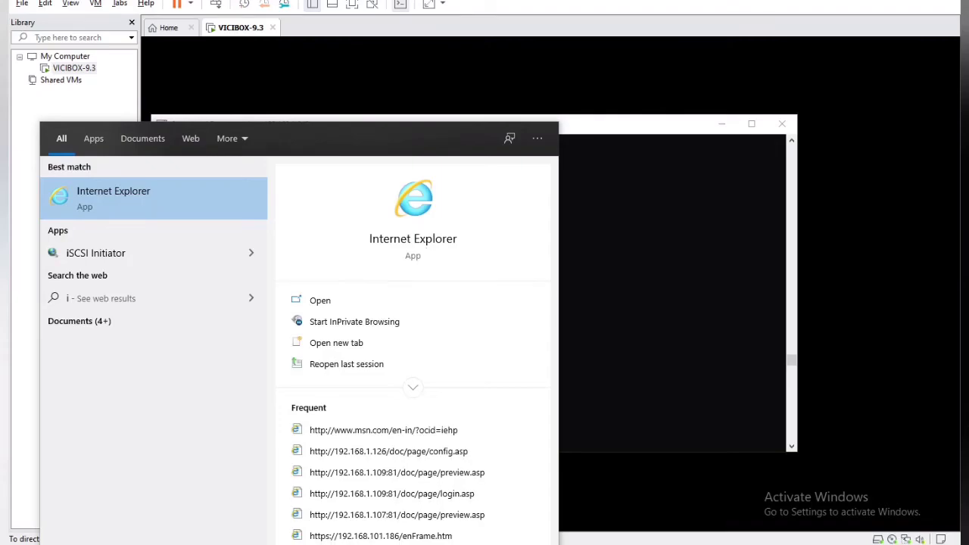
pyautogui.press('Return')
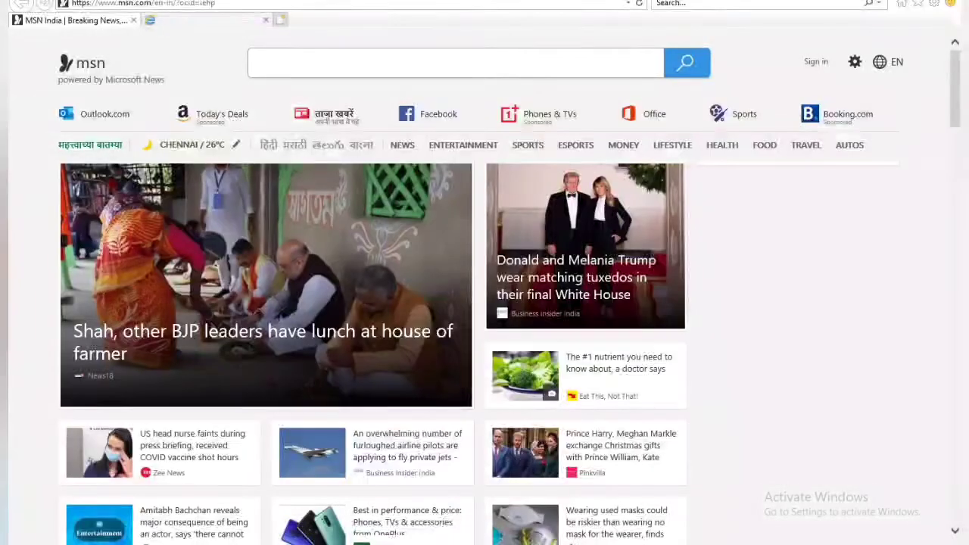
# Step: Load 192.168.1.243 in a new tab, close the MSN tab, and follow the Administration link
pyautogui.hotkey('ctrl', 't')
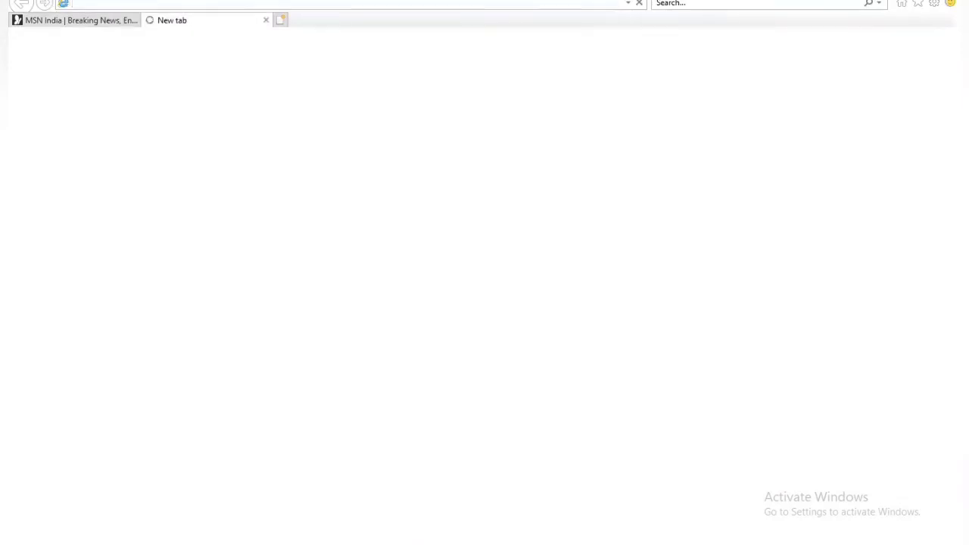
pyautogui.write('192.168')
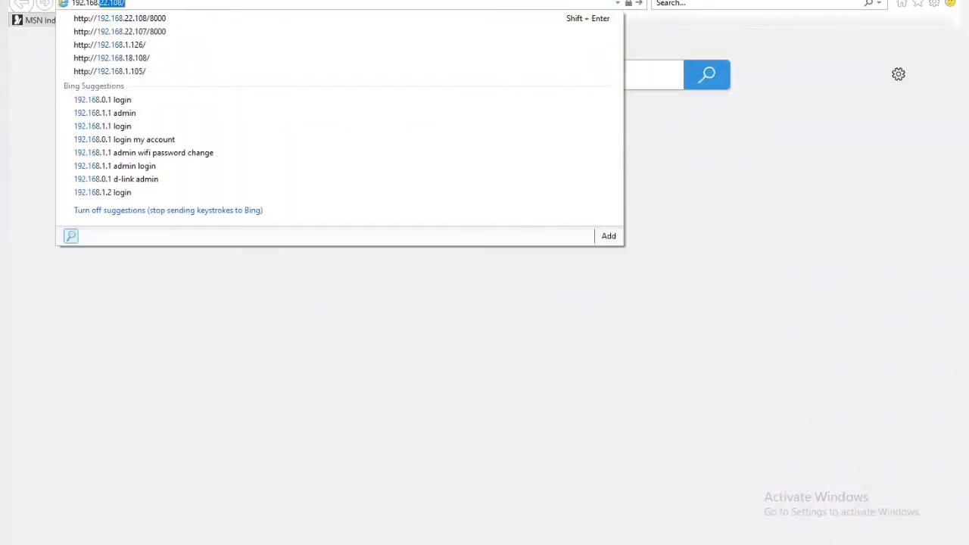
pyautogui.write('.1.243')
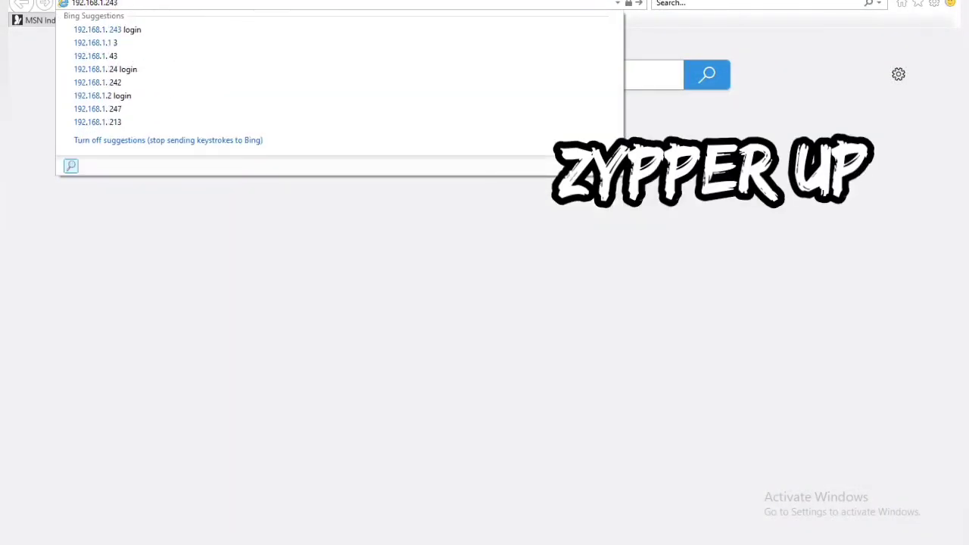
pyautogui.press('Return')
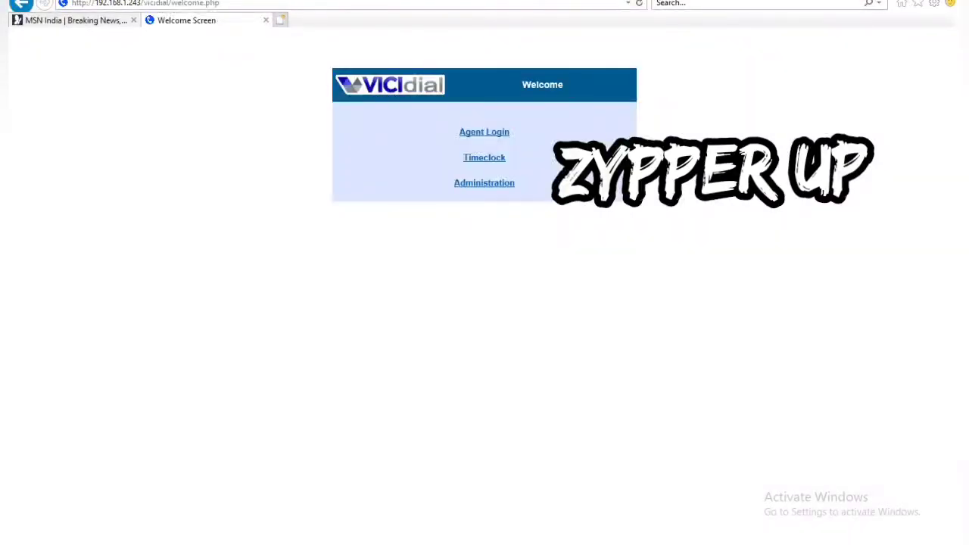
pyautogui.click(133, 20)
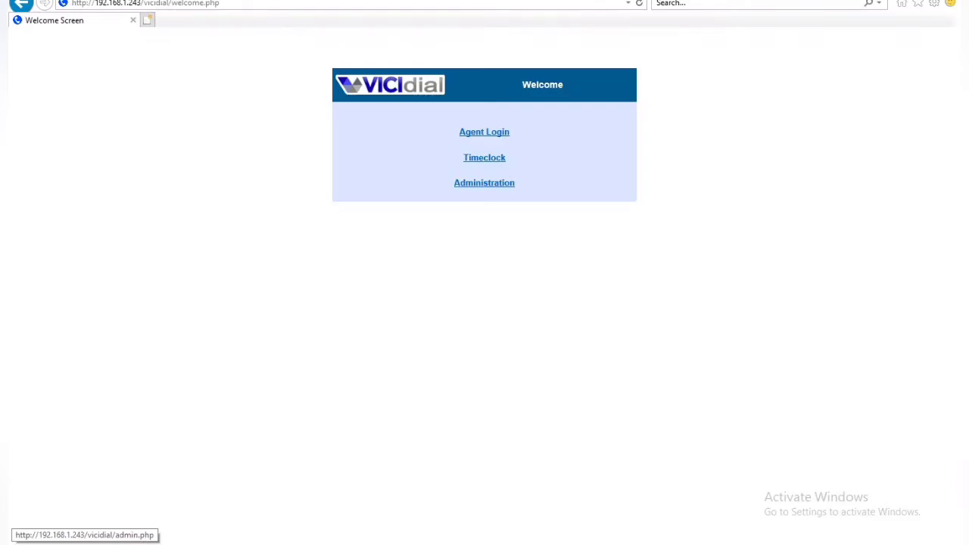
pyautogui.click(484, 182)
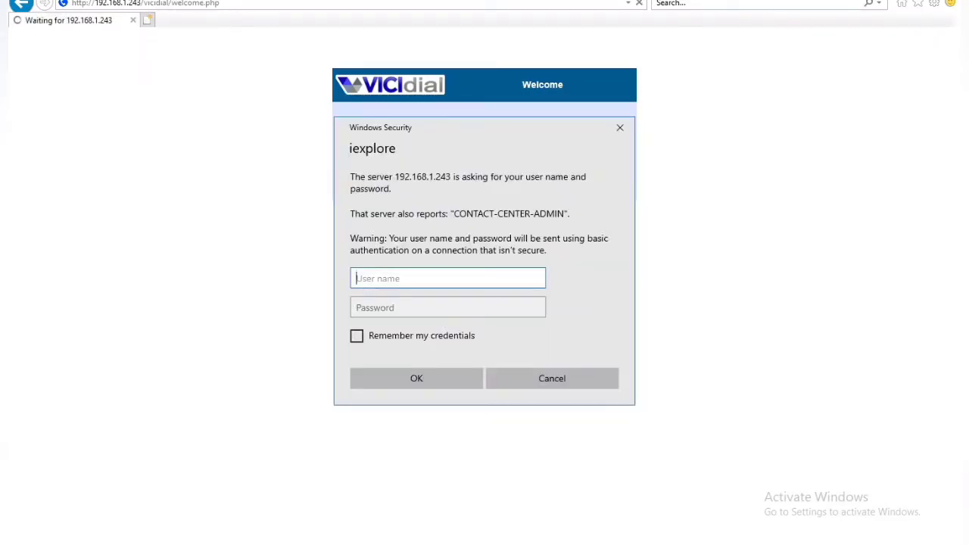
# Step: Enter the admin user name and password, retrying after the failed attempts until signed in
pyautogui.write('6666')
pyautogui.press('Tab')
pyautogui.write('●●●●●')
pyautogui.press('Return')
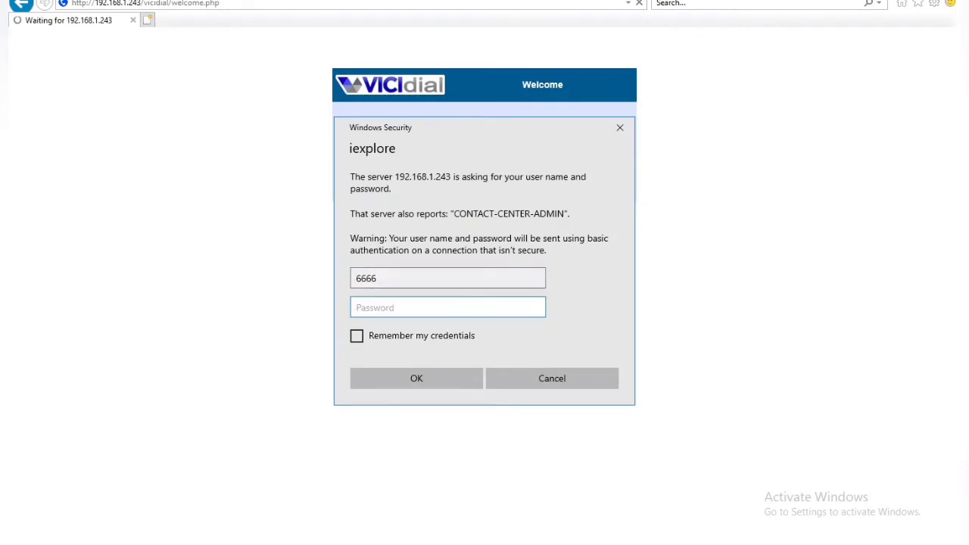
pyautogui.write('●●●●●')
pyautogui.press('Return')
pyautogui.click(439, 279)
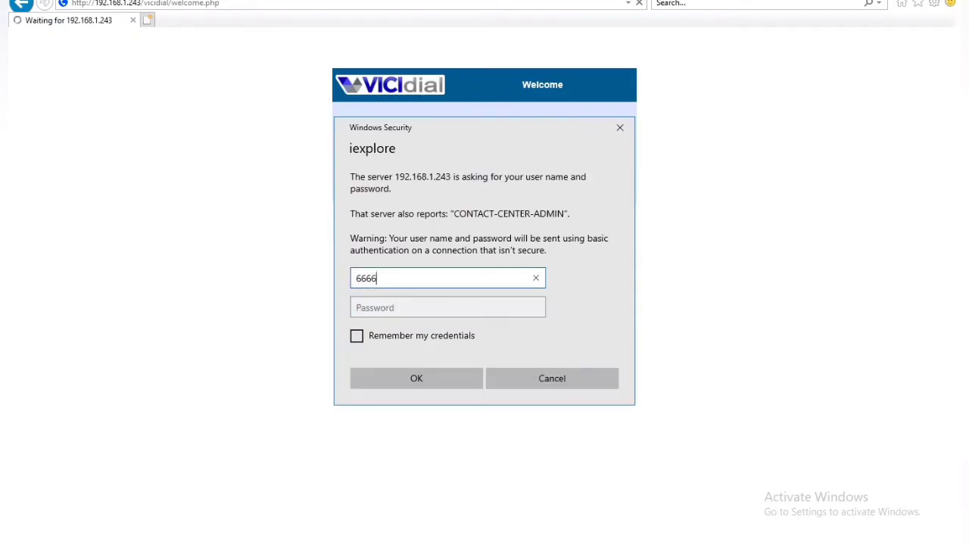
pyautogui.hotkey('ctrl', 'a')
pyautogui.press('Tab')
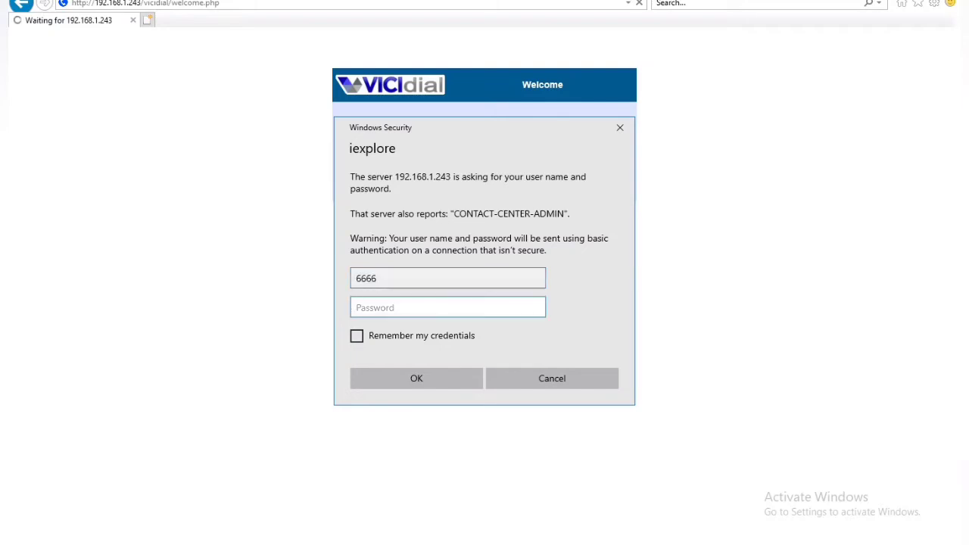
pyautogui.press('Return')
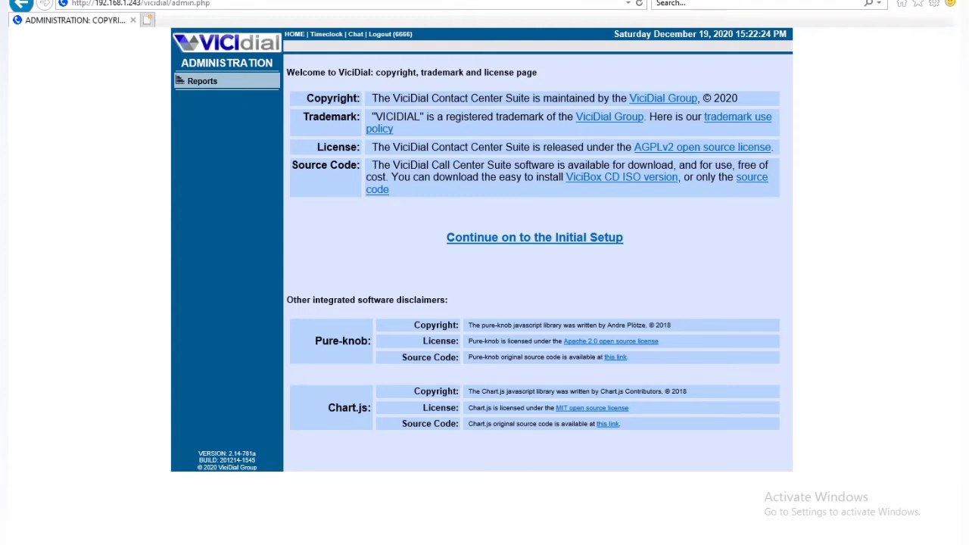
# Step: Continue to the Initial Setup and enter a new administration password
pyautogui.moveTo(371, 98); pyautogui.dragTo(630, 98)
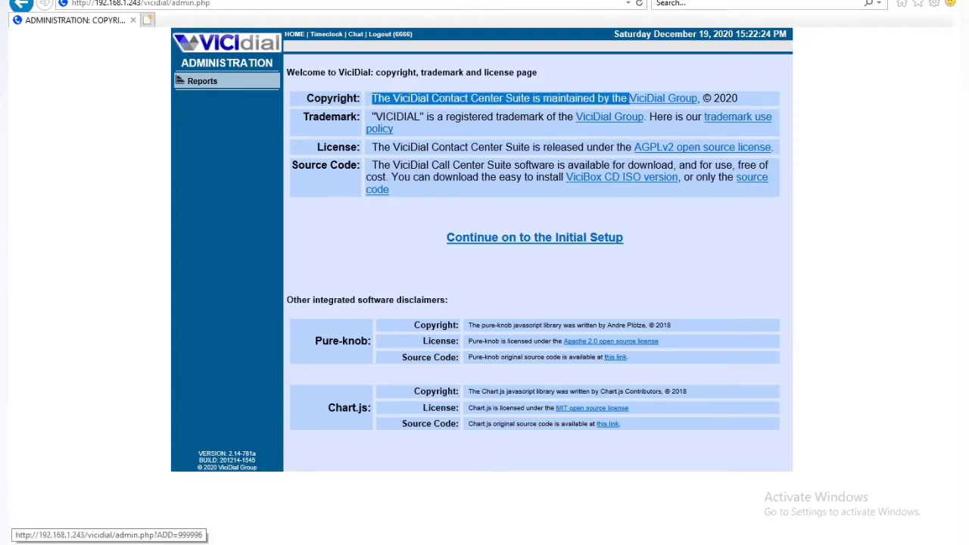
pyautogui.click(535, 237)
pyautogui.click(454, 162)
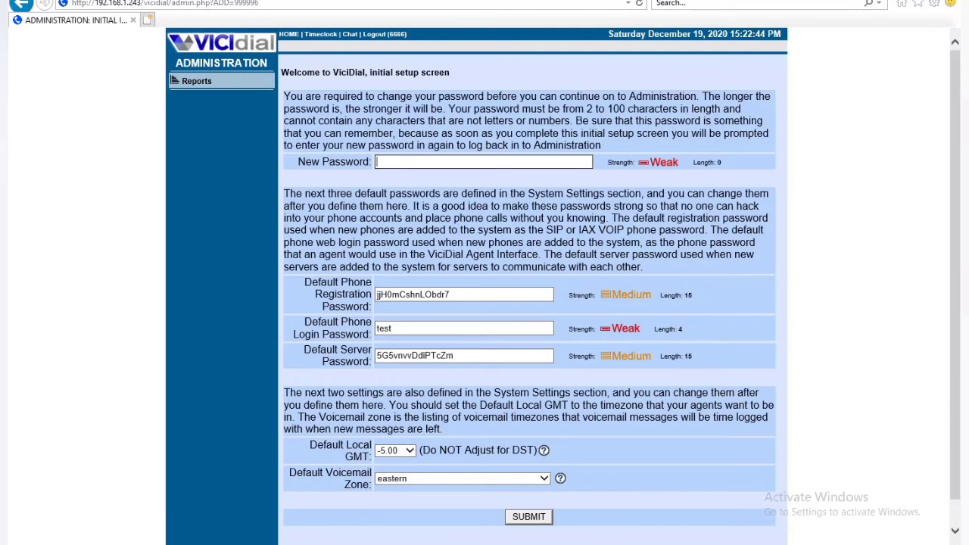
pyautogui.hotkey('ctrl', 'a')
pyautogui.press('BackSpace')
# Step: Replace the default phone registration, phone login and server passwords with new ones
pyautogui.moveTo(305, 283); pyautogui.dragTo(372, 303)
pyautogui.doubleClick(413, 295)
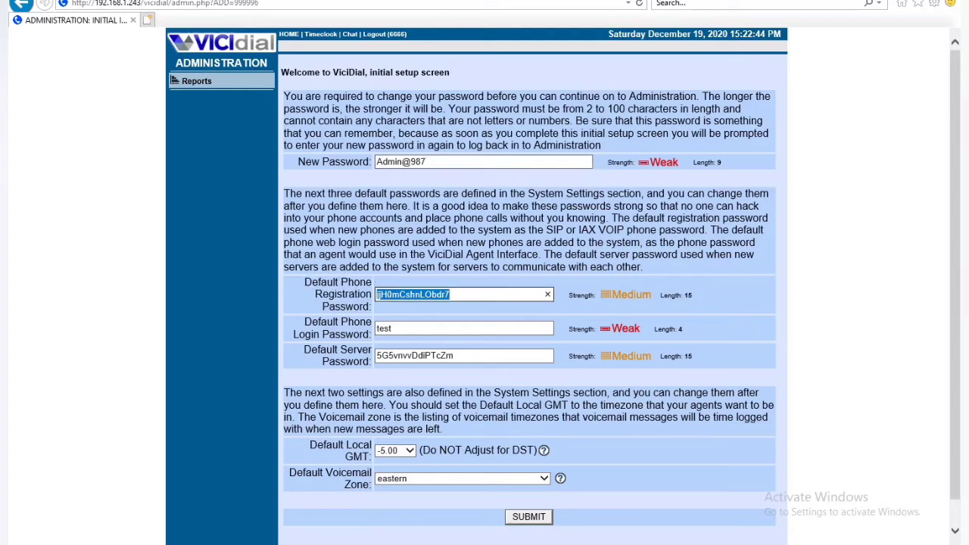
pyautogui.press('BackSpace')
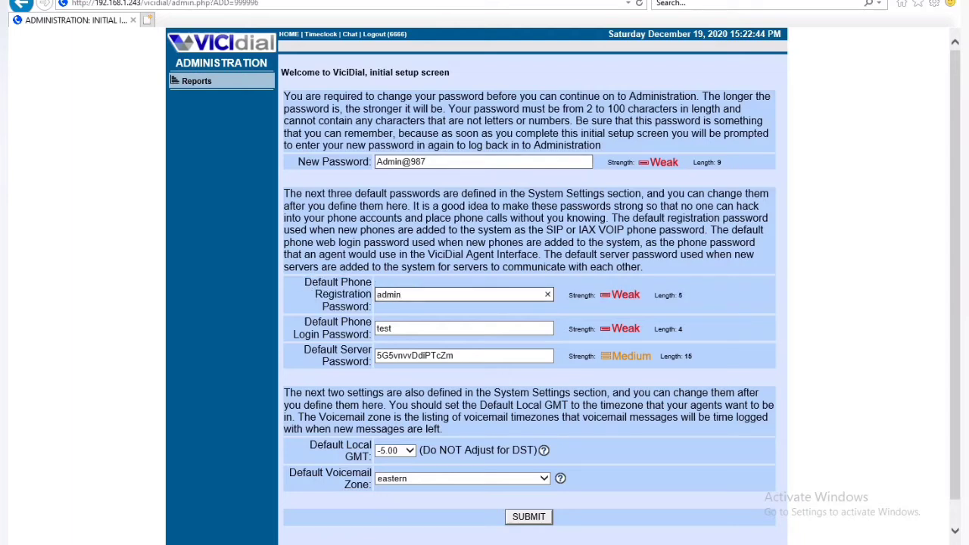
pyautogui.press('Tab')
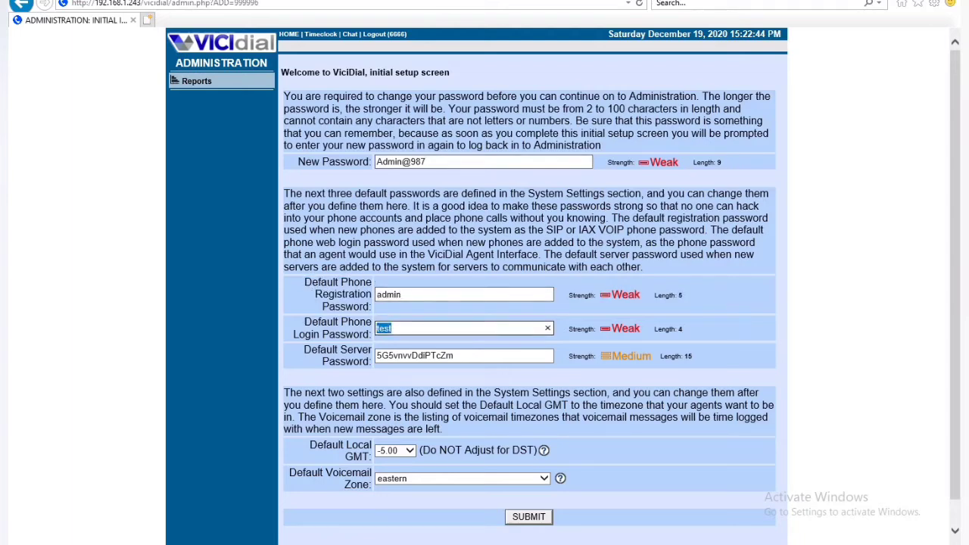
pyautogui.press('Tab')
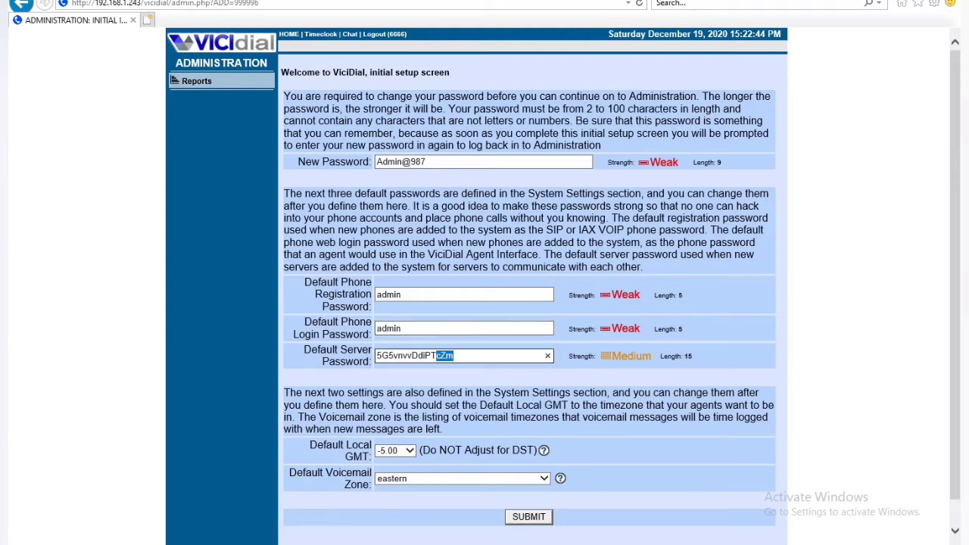
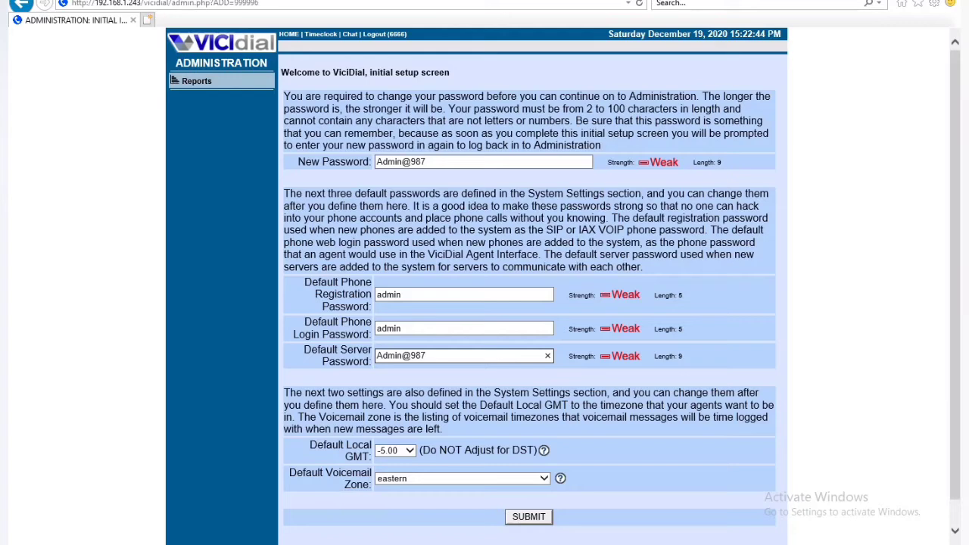
# Step: Keep Default Local GMT at -5.00, choose voicemail zone india - Asia/Calcutta, and submit
pyautogui.click(410, 450)
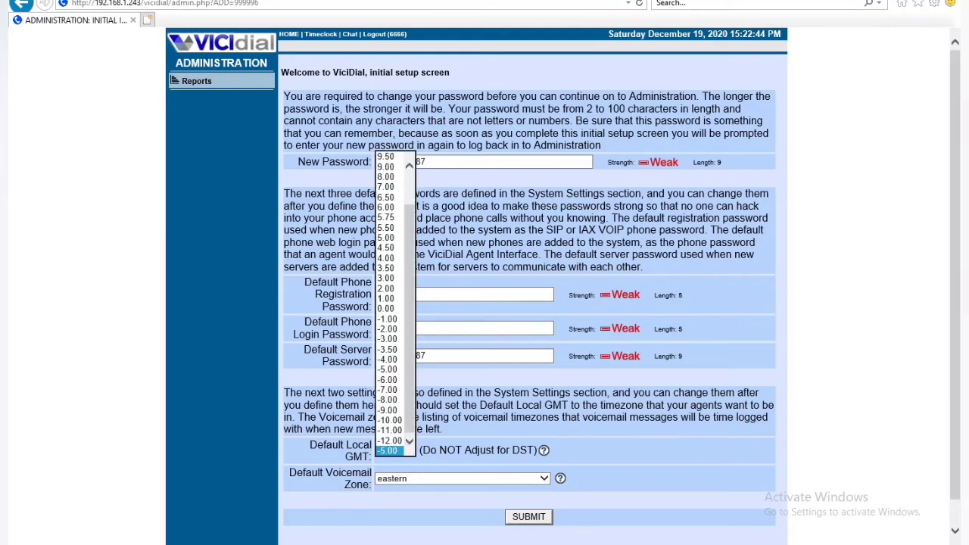
pyautogui.scroll(1, 393, 303)
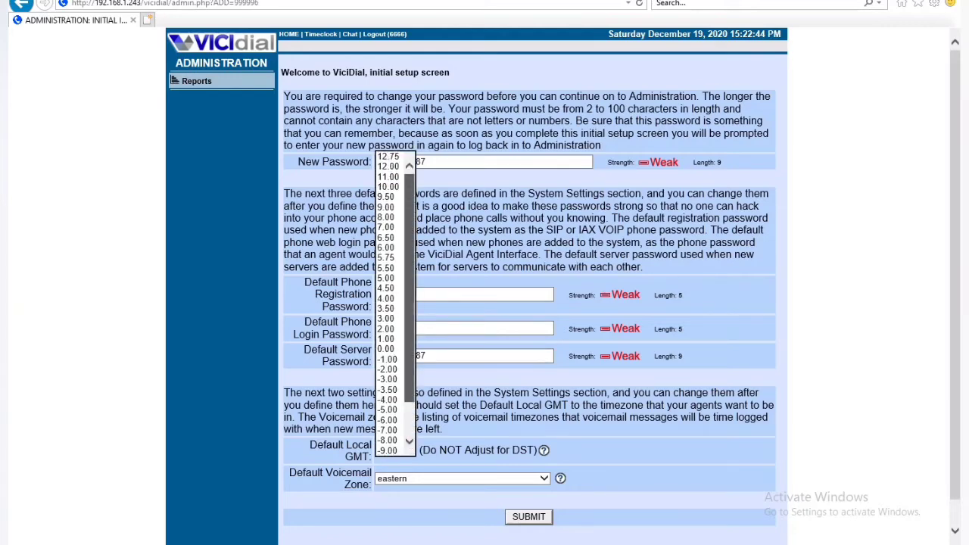
pyautogui.scroll(-2, 393, 302)
pyautogui.click(389, 451)
pyautogui.click(544, 450)
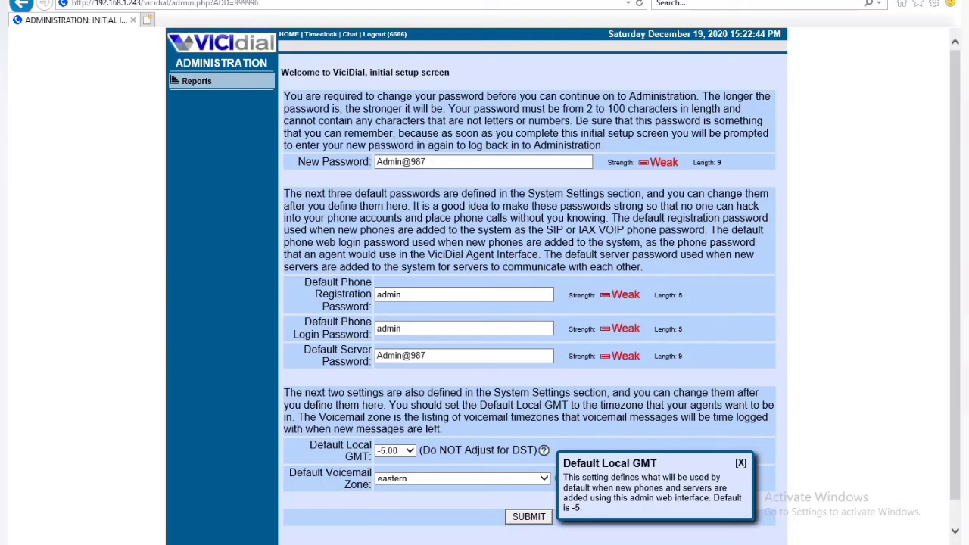
pyautogui.click(543, 478)
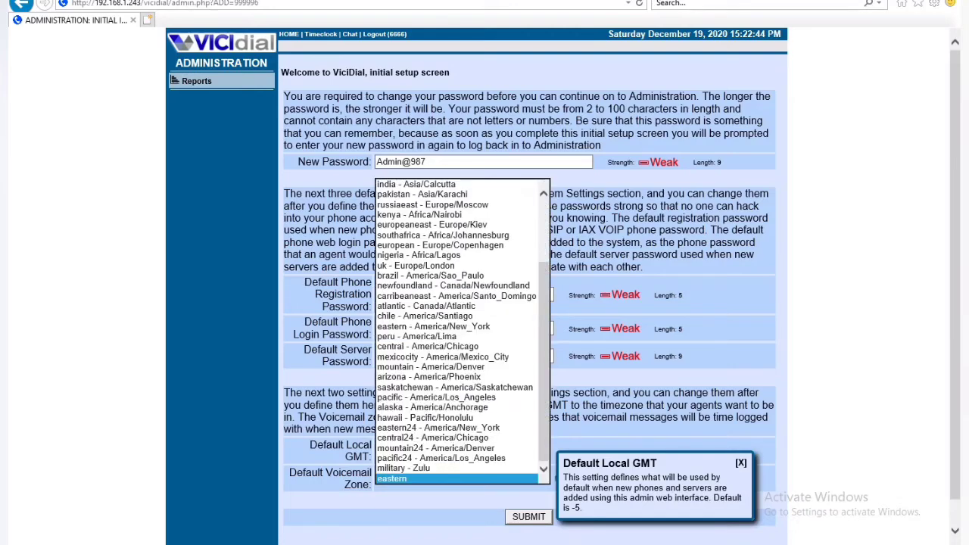
pyautogui.scroll(3, 458, 334)
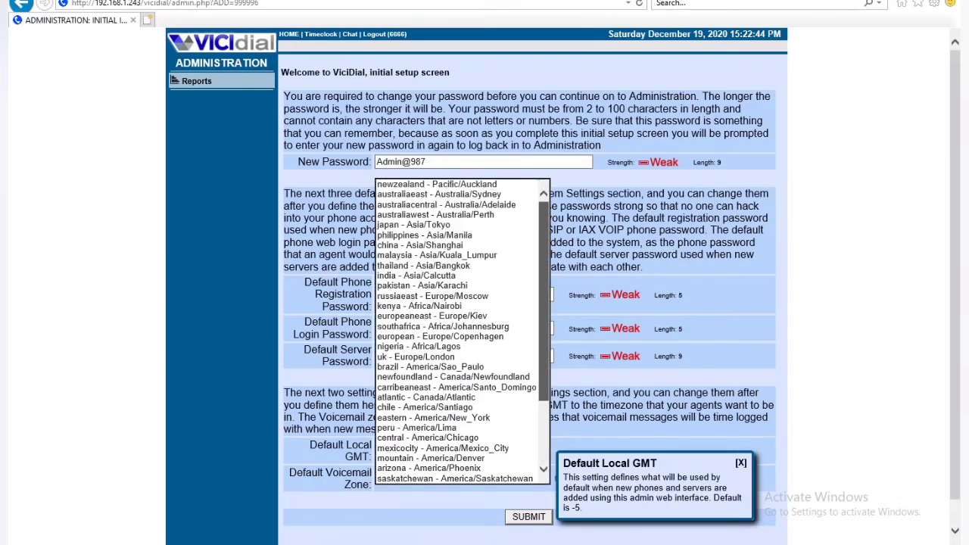
pyautogui.click(416, 274)
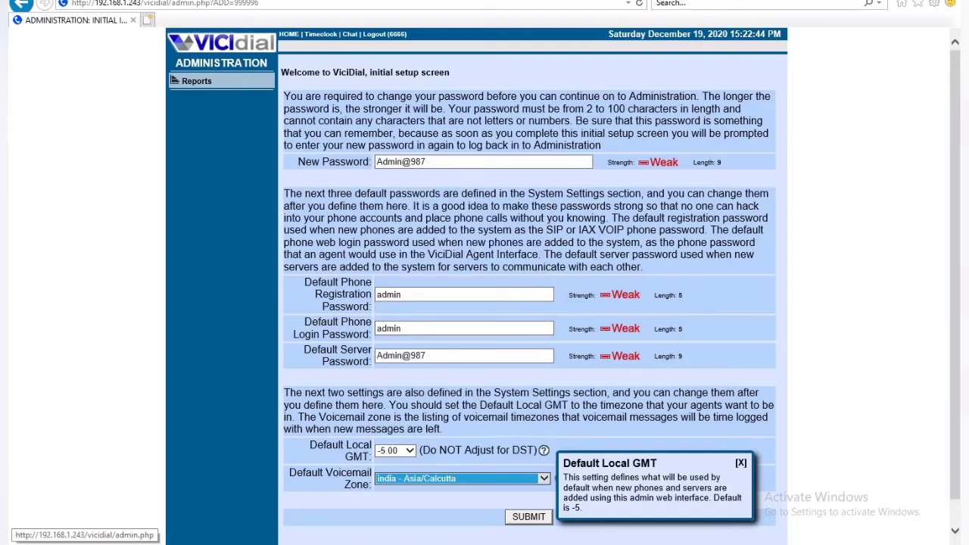
pyautogui.click(528, 517)
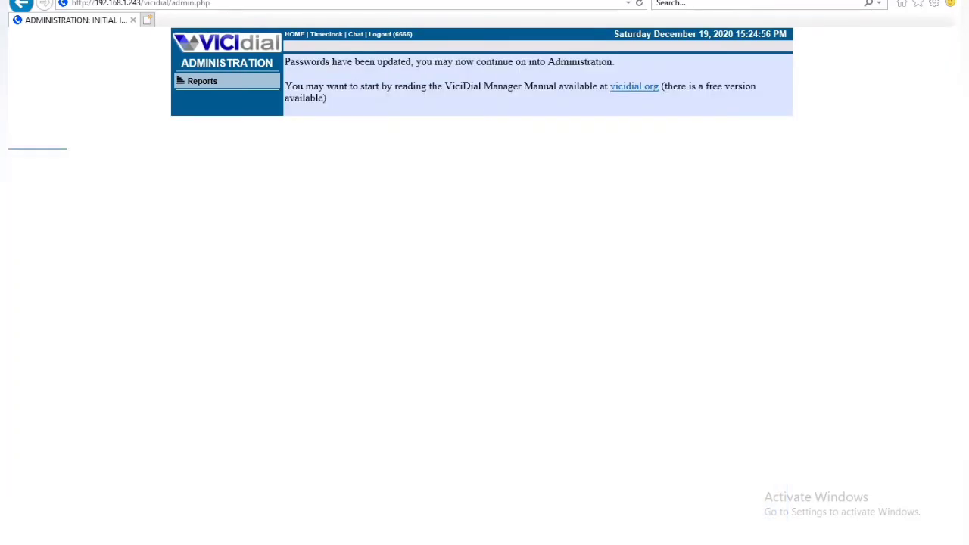
# Step: Reload the administration page and sign in with the new password
pyautogui.click(227, 3)
pyautogui.press('Return')
pyautogui.write('••••')
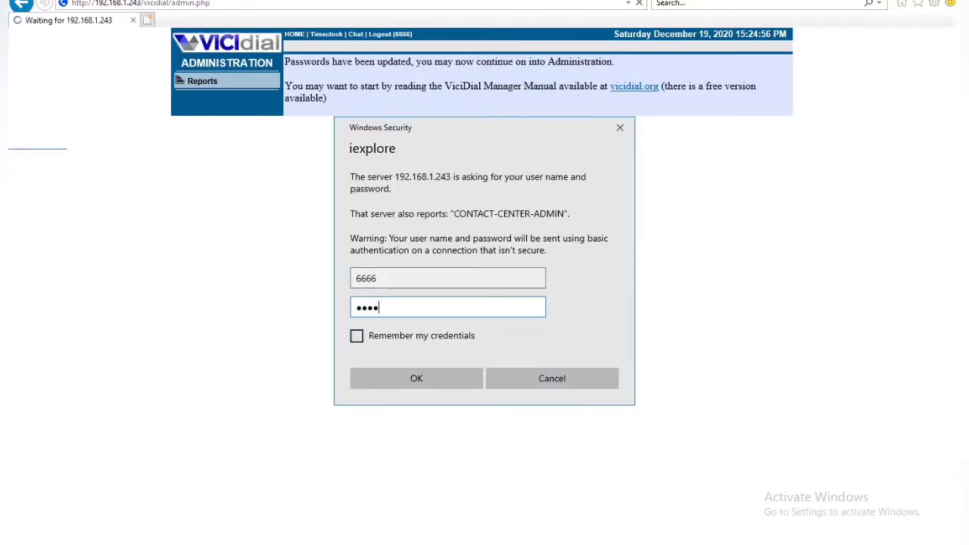
pyautogui.press('Return')
pyautogui.write('••••••••')
pyautogui.press('Return')
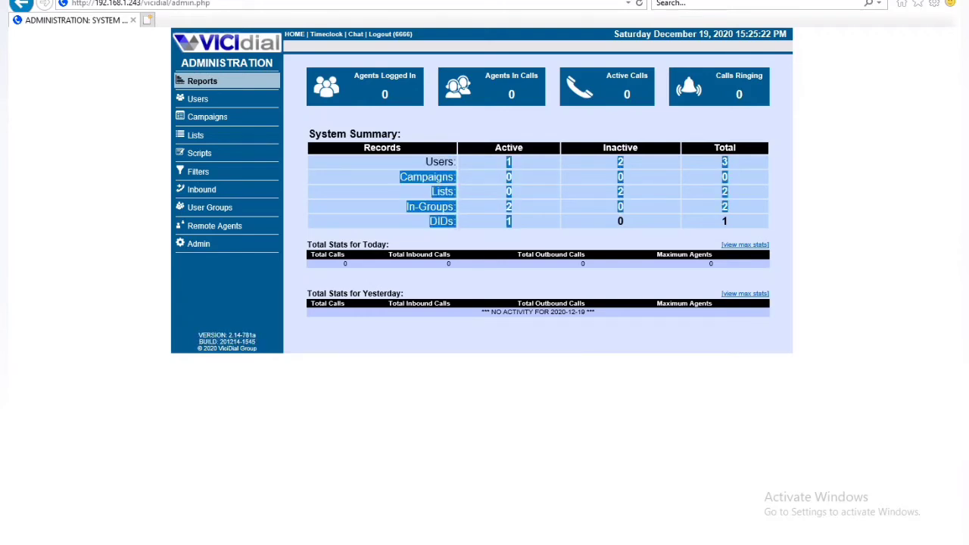
# Step: Check the vicibox9 server settings, then open the Users list and the admin user's page
pyautogui.click(198, 244)
pyautogui.click(375, 288)
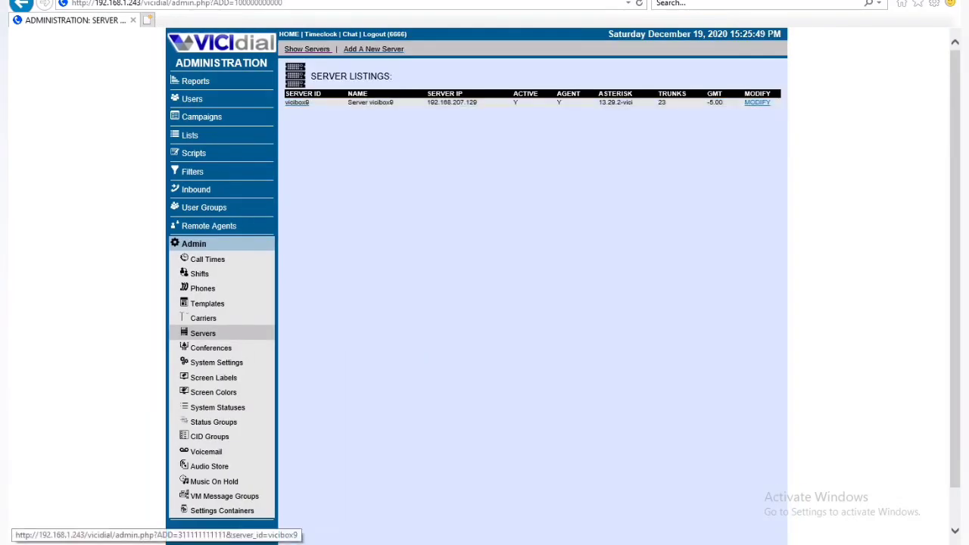
pyautogui.click(296, 102)
pyautogui.click(193, 99)
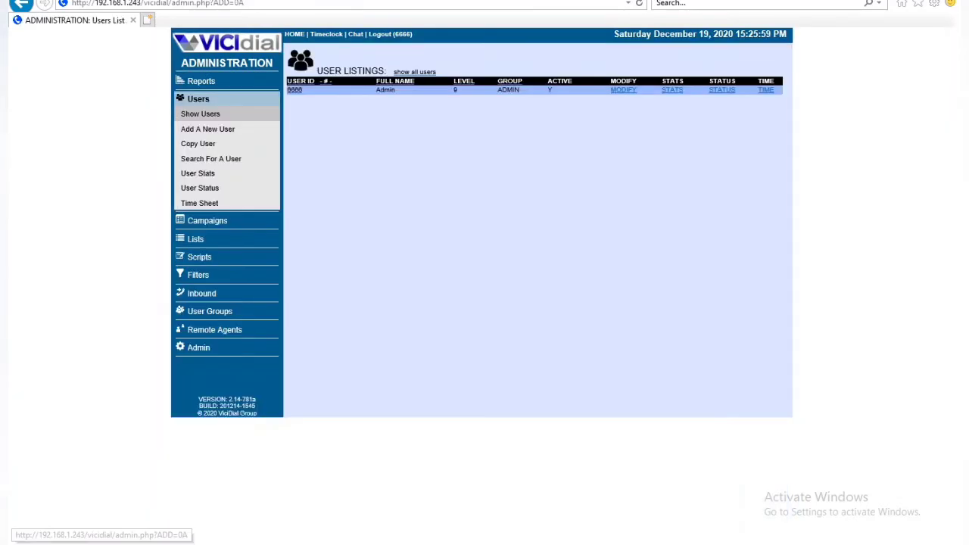
pyautogui.click(299, 91)
pyautogui.click(162, 113)
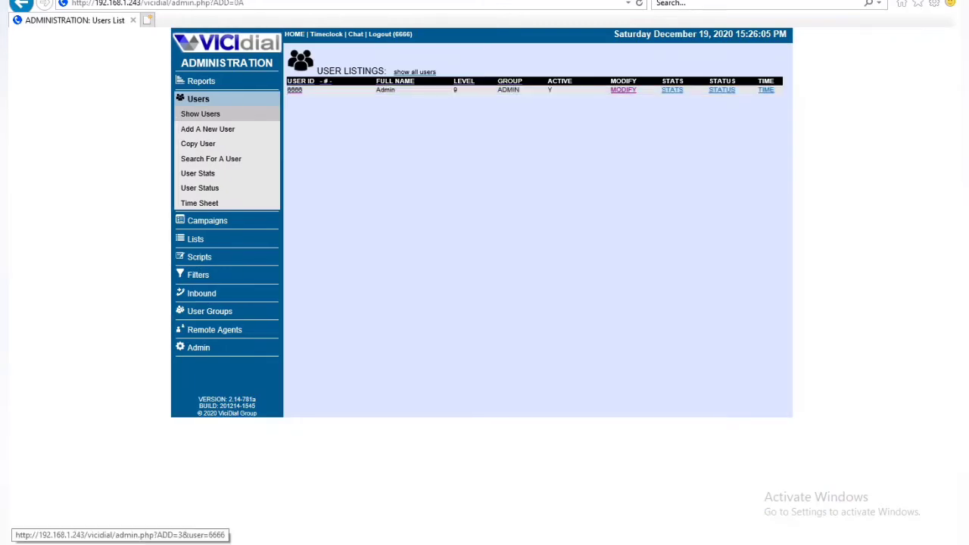
# Step: Reopen the admin user's settings and set the Users, User Groups and Lists modify/delete permissions to 1
pyautogui.click(296, 91)
pyautogui.scroll(-15, 532, 286)
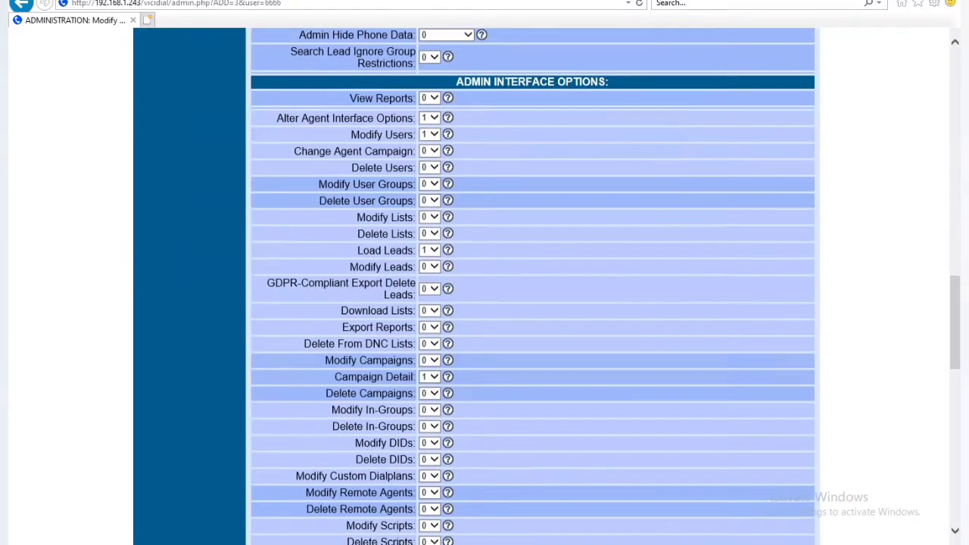
pyautogui.click(430, 118)
pyautogui.click(429, 141)
pyautogui.click(430, 134)
pyautogui.click(428, 157)
pyautogui.click(429, 151)
pyautogui.click(428, 174)
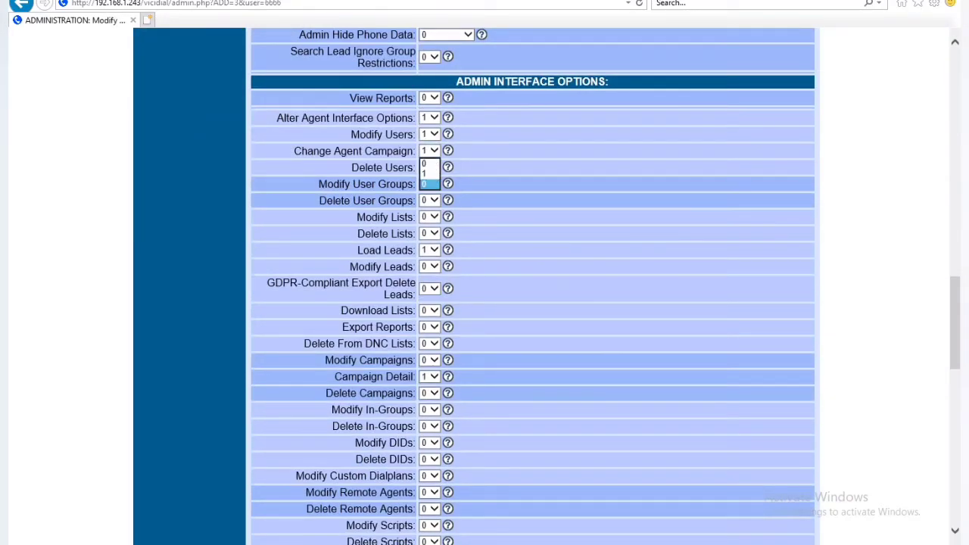
pyautogui.click(430, 167)
pyautogui.click(428, 190)
pyautogui.click(430, 184)
pyautogui.click(428, 207)
pyautogui.click(430, 201)
pyautogui.click(428, 224)
pyautogui.click(429, 228)
pyautogui.click(430, 234)
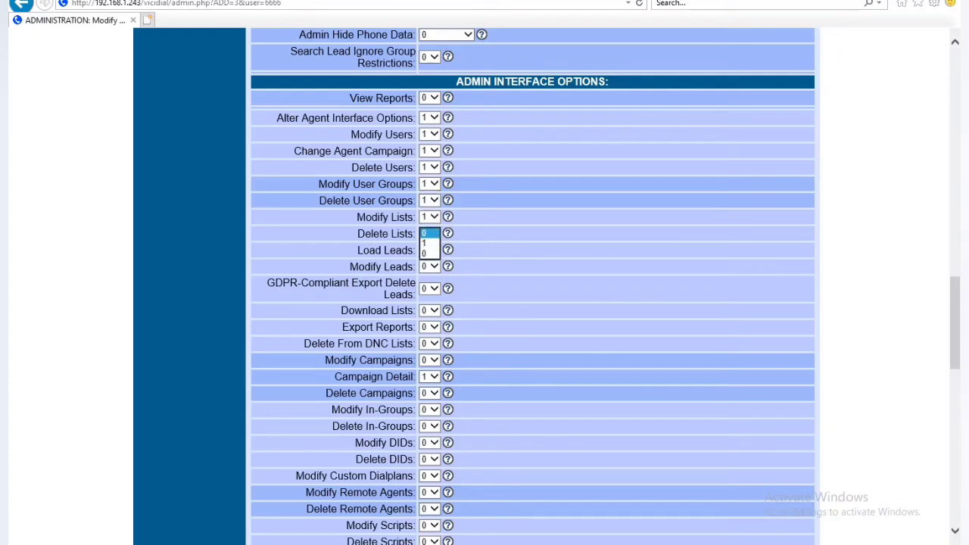
pyautogui.click(429, 244)
# Step: Set Modify Leads to 1 and leave GDPR-Compliant Export Delete Leads at 0
pyautogui.scroll(-3, 430, 244)
pyautogui.scroll(2, 430, 227)
pyautogui.click(430, 189)
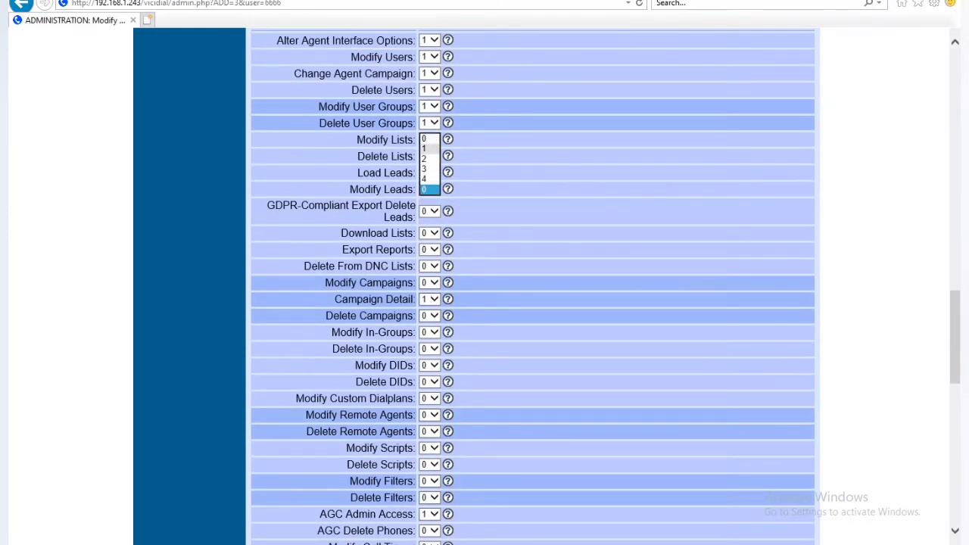
pyautogui.click(427, 149)
pyautogui.click(447, 189)
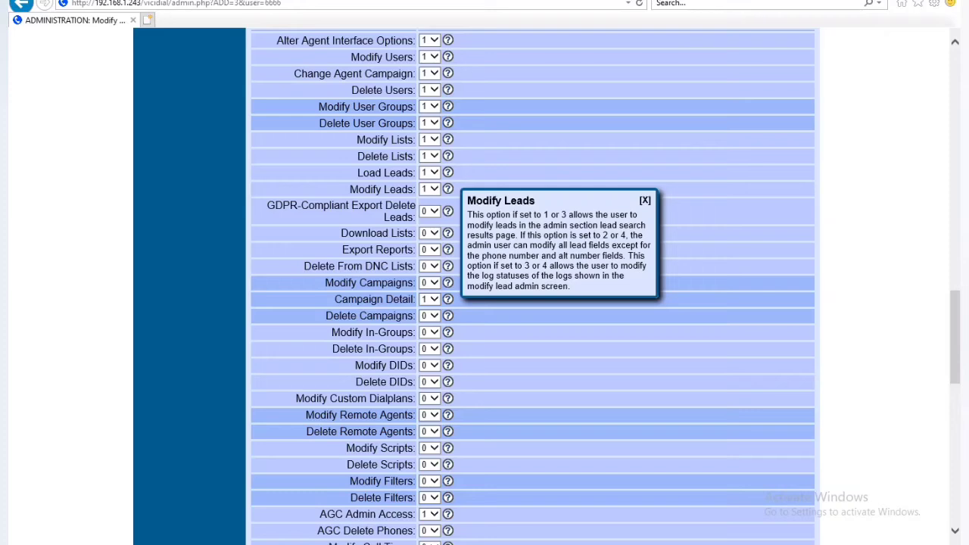
pyautogui.click(433, 212)
pyautogui.click(429, 213)
pyautogui.click(448, 212)
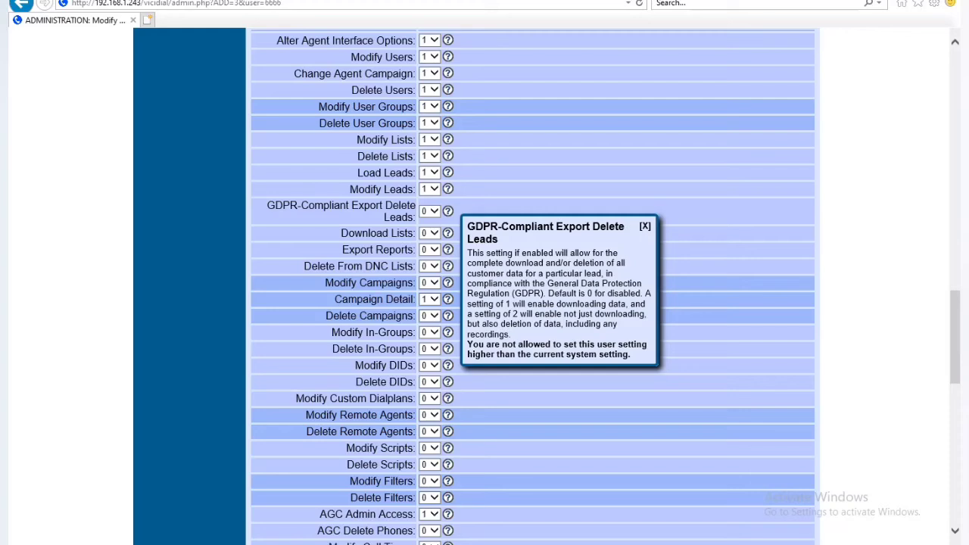
pyautogui.click(434, 212)
pyautogui.click(429, 212)
# Step: Set Download Lists, Export Reports, DNC, Campaigns, In-Groups, DIDs and Custom Dialplans permissions to 1
pyautogui.click(434, 234)
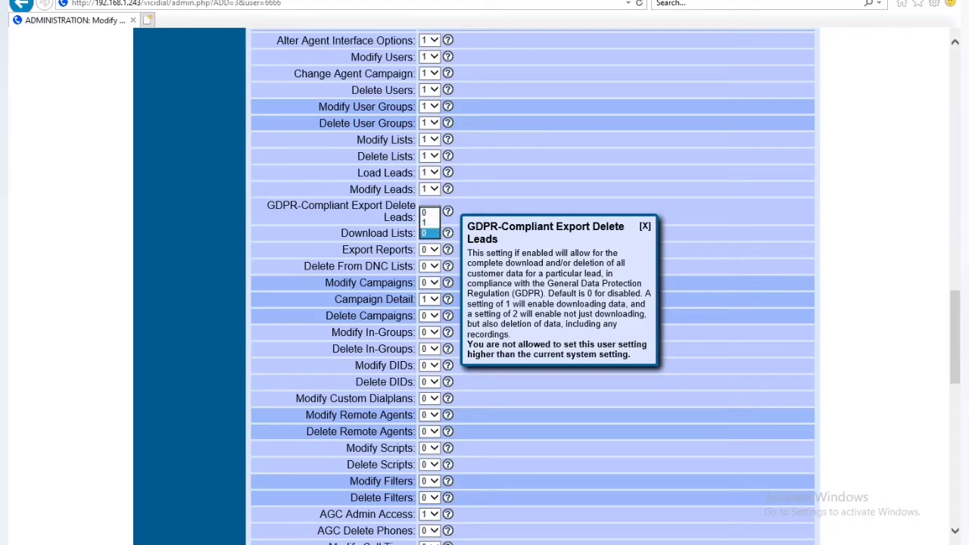
pyautogui.click(429, 223)
pyautogui.click(433, 250)
pyautogui.click(429, 238)
pyautogui.click(434, 266)
pyautogui.click(429, 256)
pyautogui.click(433, 283)
pyautogui.click(429, 272)
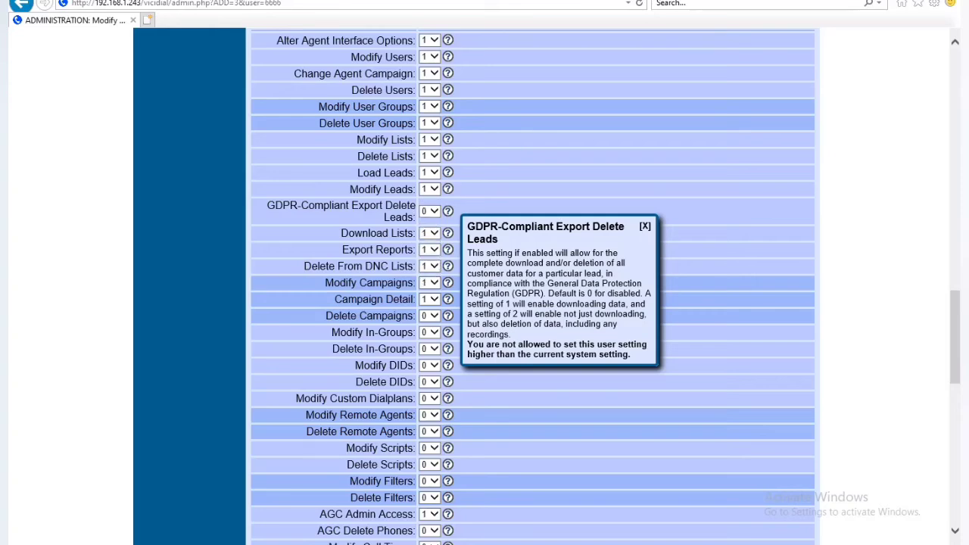
pyautogui.scroll(-1, 484, 286)
pyautogui.click(434, 239)
pyautogui.click(429, 229)
pyautogui.click(434, 255)
pyautogui.click(429, 241)
pyautogui.click(434, 272)
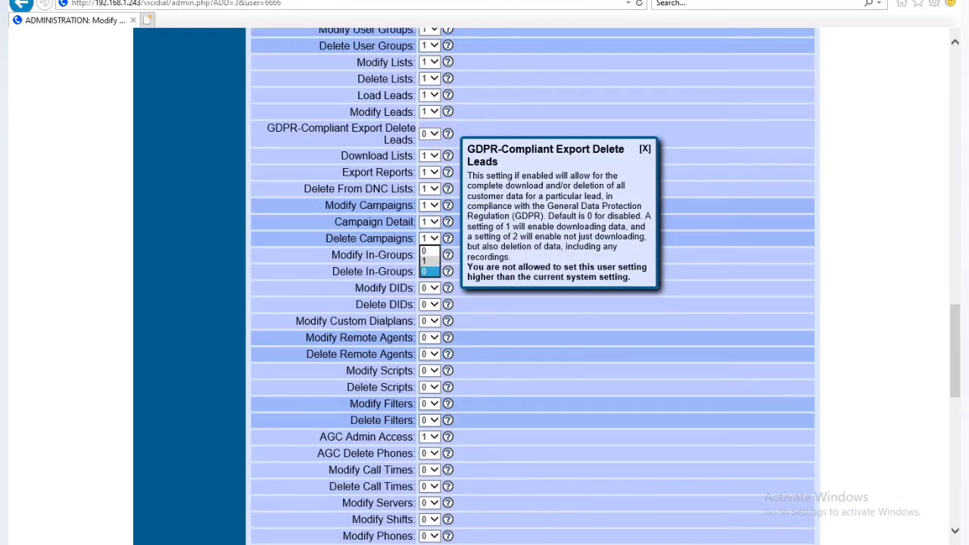
pyautogui.click(429, 258)
pyautogui.click(434, 287)
pyautogui.click(429, 274)
pyautogui.click(434, 321)
pyautogui.click(429, 311)
pyautogui.click(434, 304)
pyautogui.click(429, 294)
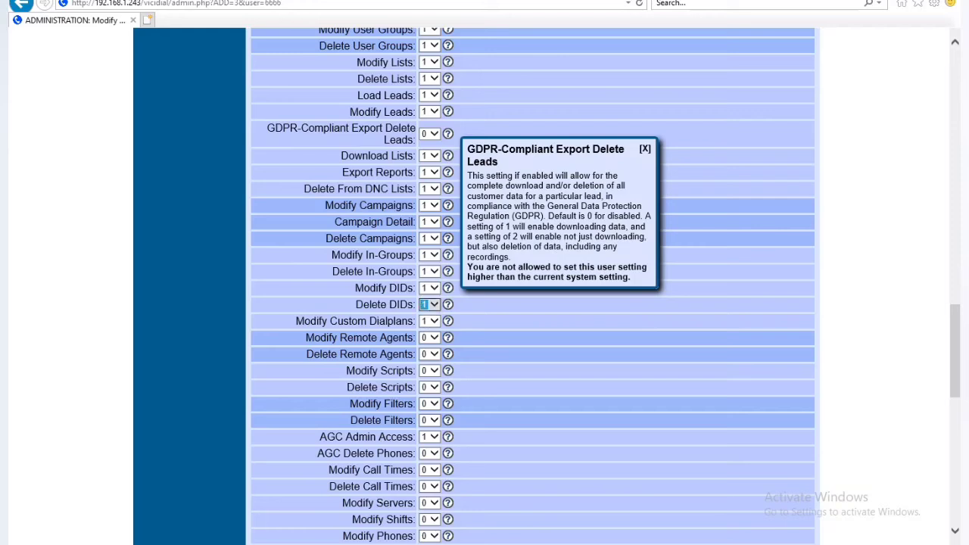
pyautogui.click(434, 337)
# Step: Set Remote Agents, Scripts, Filters, AGC, Call Times, Servers, Shifts and Phones permissions to 1
pyautogui.click(429, 327)
pyautogui.click(434, 354)
pyautogui.click(429, 343)
pyautogui.click(429, 359)
pyautogui.click(434, 387)
pyautogui.click(429, 376)
pyautogui.click(433, 404)
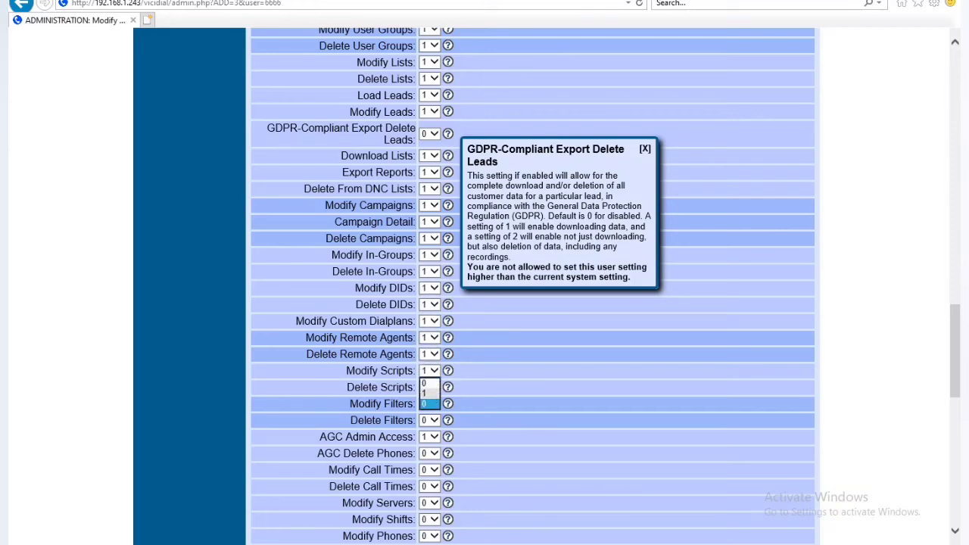
pyautogui.click(429, 392)
pyautogui.click(434, 420)
pyautogui.click(429, 409)
pyautogui.click(433, 436)
pyautogui.click(429, 429)
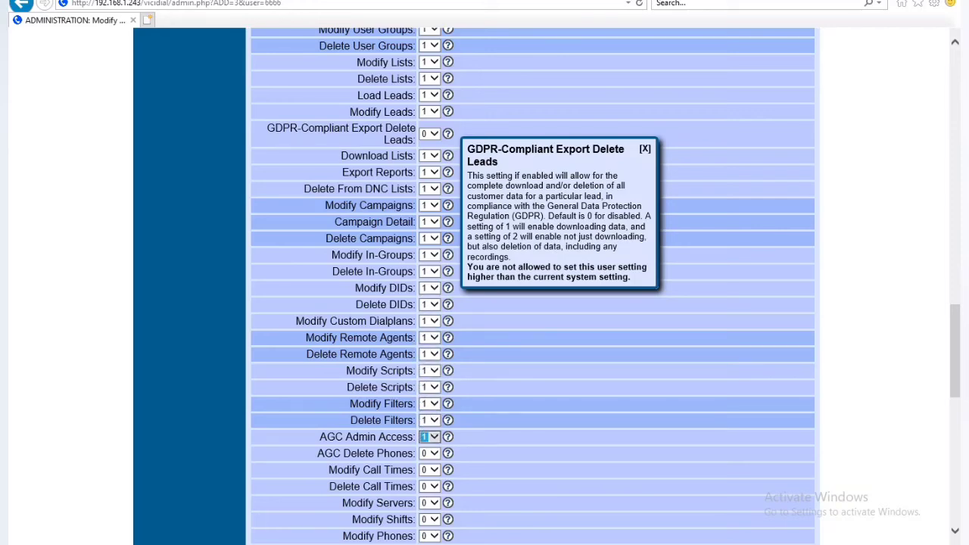
pyautogui.click(434, 453)
pyautogui.click(429, 445)
pyautogui.click(434, 470)
pyautogui.click(429, 462)
pyautogui.click(433, 487)
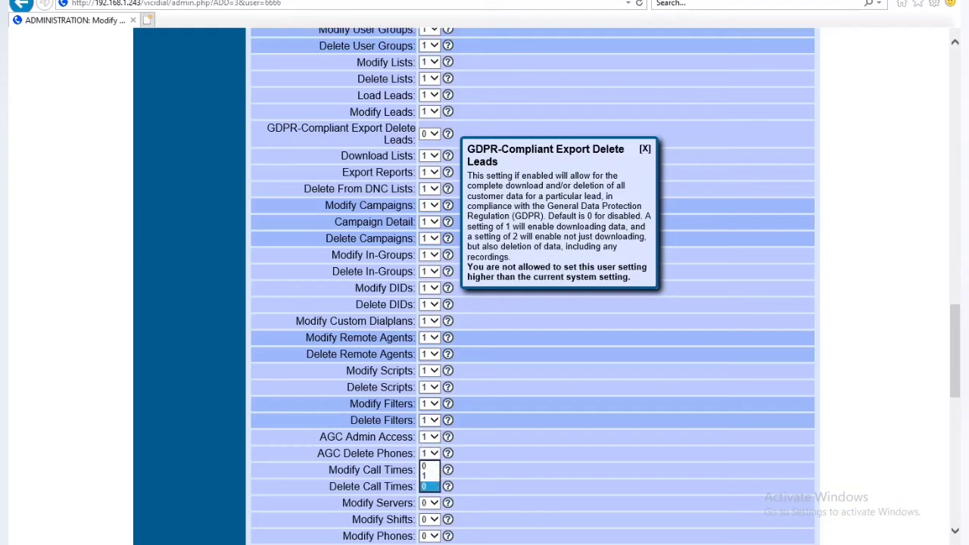
pyautogui.click(429, 478)
pyautogui.click(434, 504)
pyautogui.click(429, 495)
pyautogui.click(434, 520)
pyautogui.click(429, 512)
pyautogui.click(434, 536)
pyautogui.click(429, 528)
# Step: Set Carriers, Labels, Colors, Statuses, Voicemail, Audio Store, Music On Hold and TTS permissions to 1
pyautogui.scroll(-2, 429, 528)
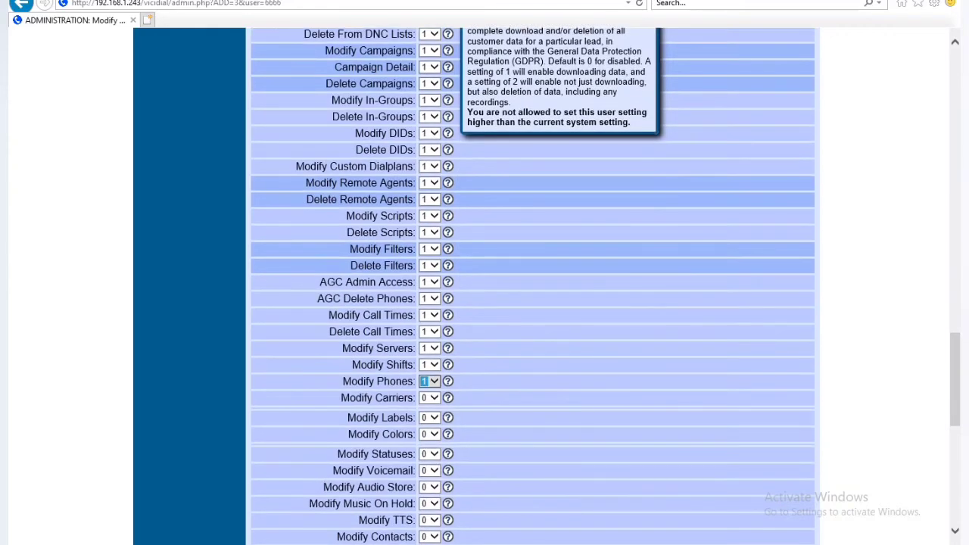
pyautogui.click(434, 399)
pyautogui.click(434, 418)
pyautogui.click(429, 408)
pyautogui.click(434, 434)
pyautogui.click(429, 425)
pyautogui.click(433, 454)
pyautogui.click(430, 444)
pyautogui.scroll(-2, 429, 444)
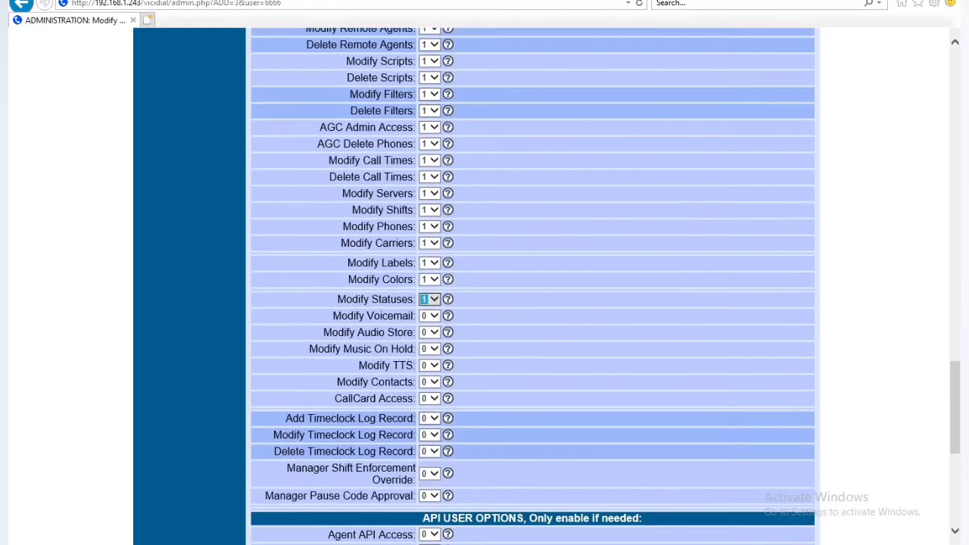
pyautogui.click(434, 332)
pyautogui.click(429, 321)
pyautogui.click(434, 315)
pyautogui.click(429, 306)
pyautogui.click(433, 349)
pyautogui.click(429, 338)
pyautogui.click(434, 366)
pyautogui.click(429, 355)
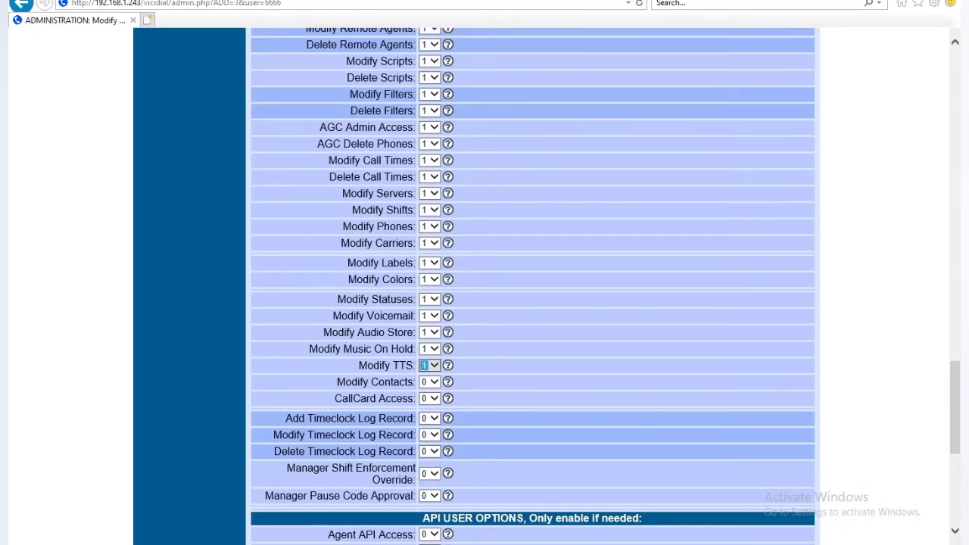
# Step: Set Contacts, CallCard, Timeclock records, Shift Enforcement Override and Pause Code Approval to 1
pyautogui.click(434, 381)
pyautogui.click(429, 388)
pyautogui.click(434, 418)
pyautogui.click(429, 408)
pyautogui.click(433, 435)
pyautogui.click(429, 424)
pyautogui.click(434, 451)
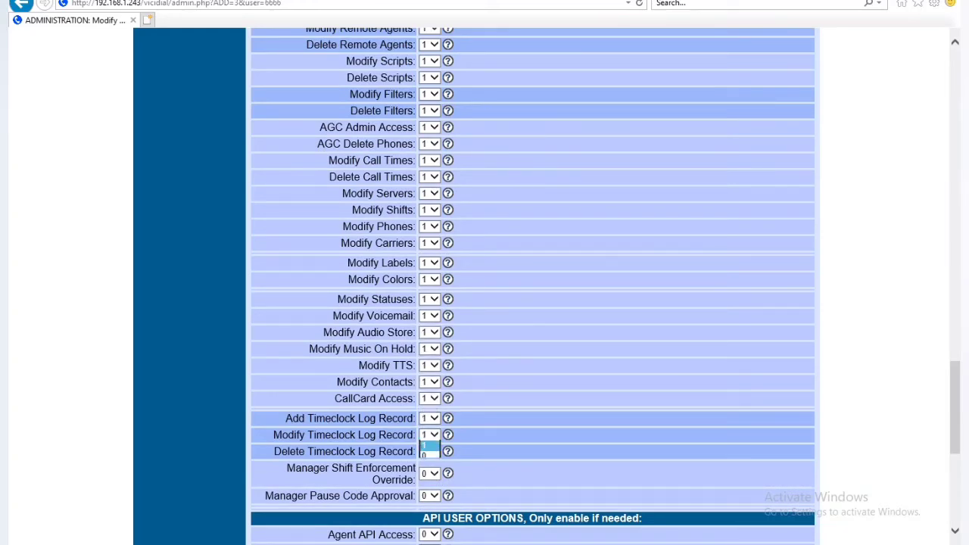
pyautogui.click(430, 441)
pyautogui.click(434, 473)
pyautogui.click(433, 495)
pyautogui.click(429, 485)
pyautogui.scroll(-4, 429, 485)
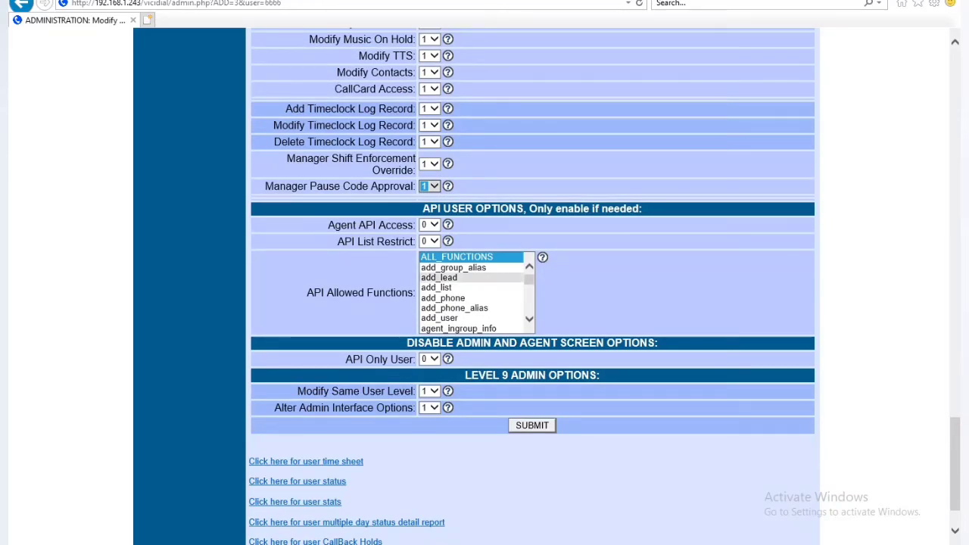
pyautogui.scroll(-1, 345, 521)
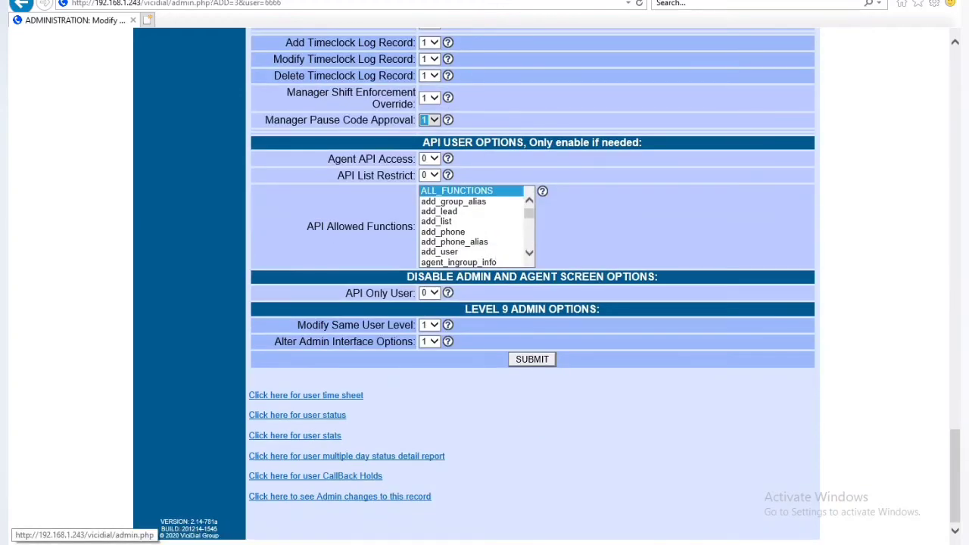
# Step: Save the admin user's permission changes and visit the Users, Campaigns and Inbound sections
pyautogui.click(532, 360)
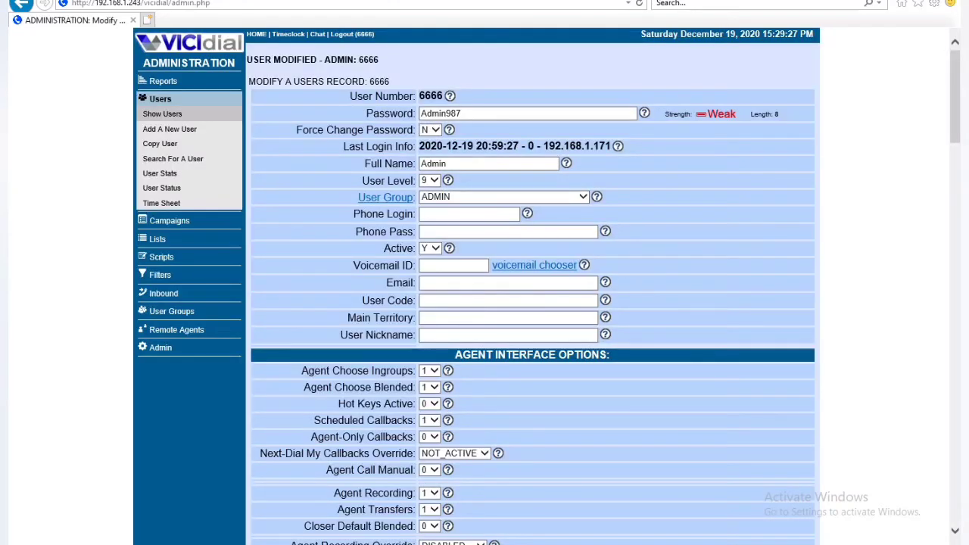
pyautogui.click(162, 113)
pyautogui.click(207, 219)
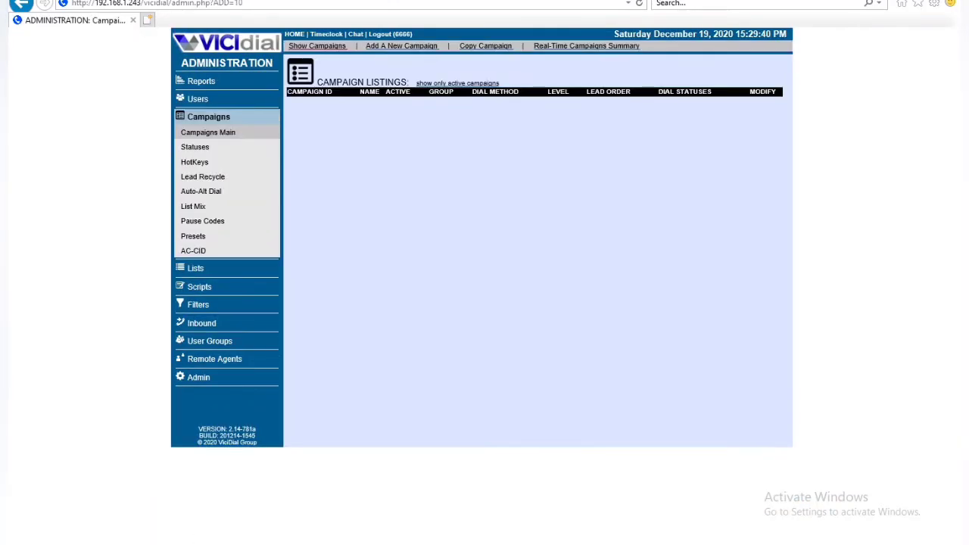
pyautogui.click(201, 323)
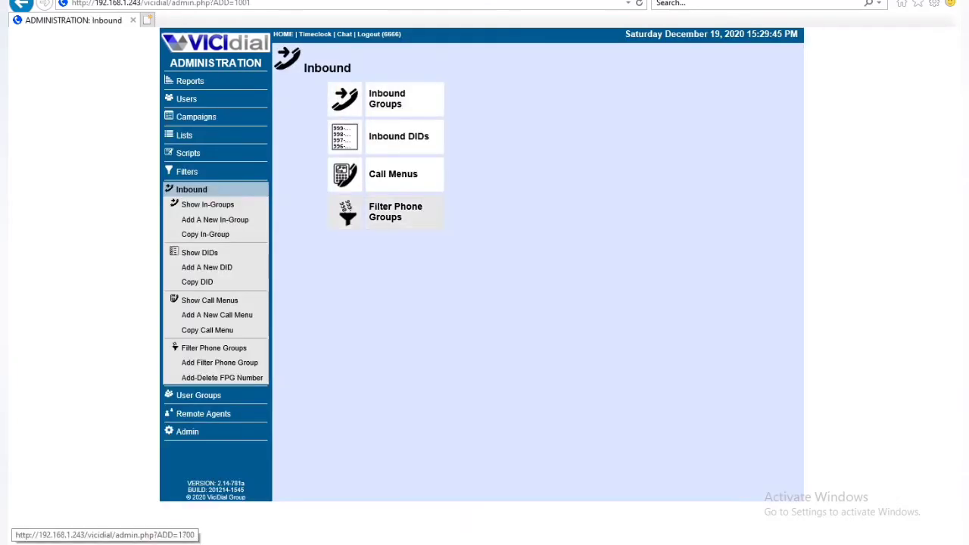
# Step: Visit Lists, User Groups and Remote Agents, then Reports, which still denies permission
pyautogui.click(184, 134)
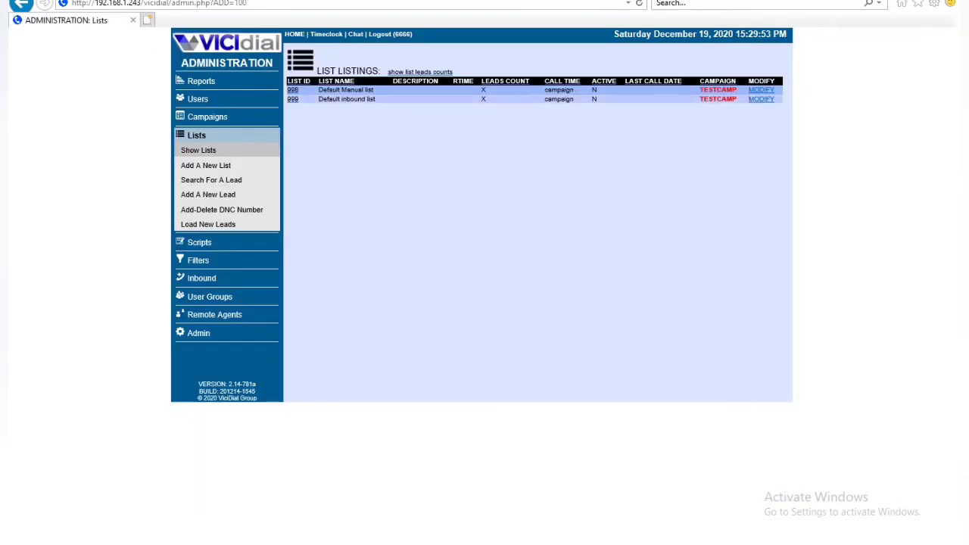
pyautogui.click(209, 296)
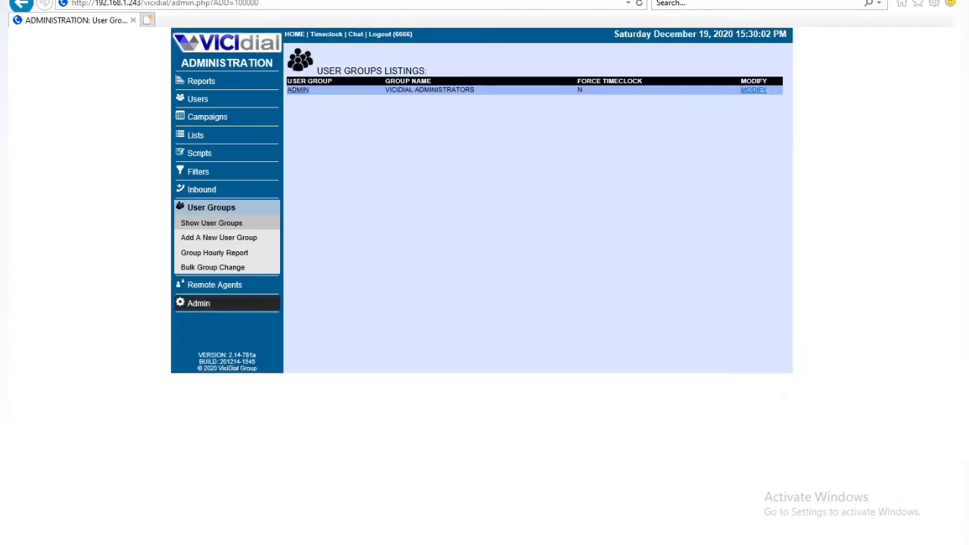
pyautogui.click(214, 285)
pyautogui.click(198, 303)
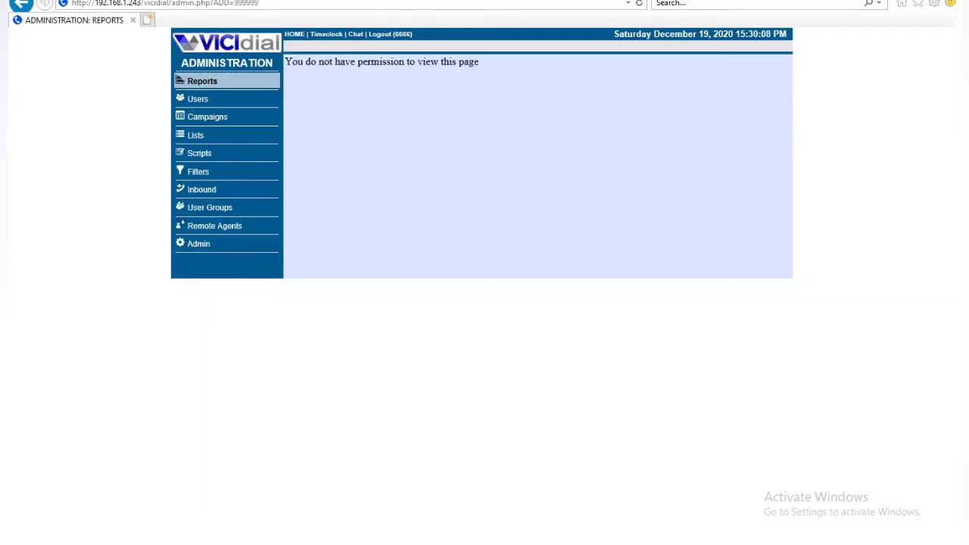
# Step: Open user 6666's record and enable Agent API Access and API List Restrict
pyautogui.click(197, 99)
pyautogui.click(623, 91)
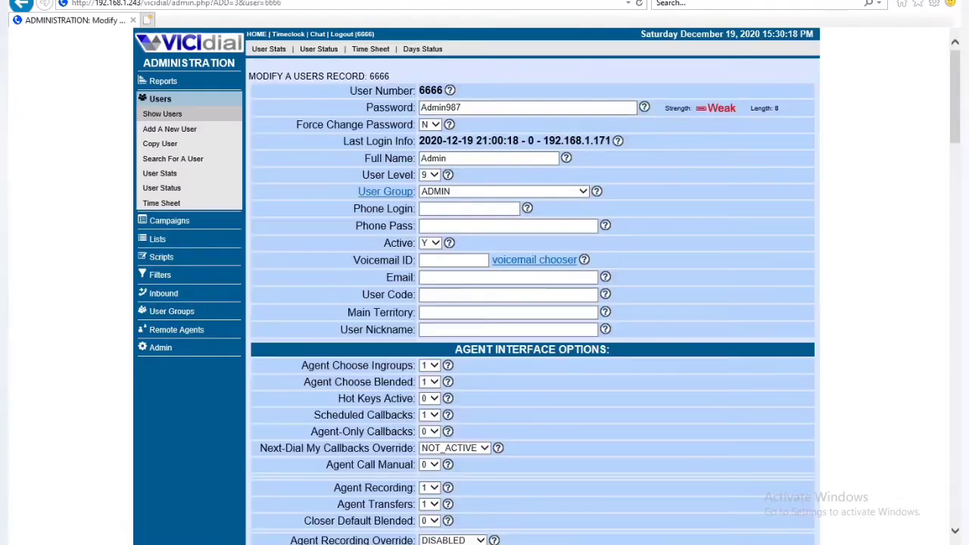
pyautogui.scroll(-10, 485, 287)
pyautogui.scroll(-10, 484, 286)
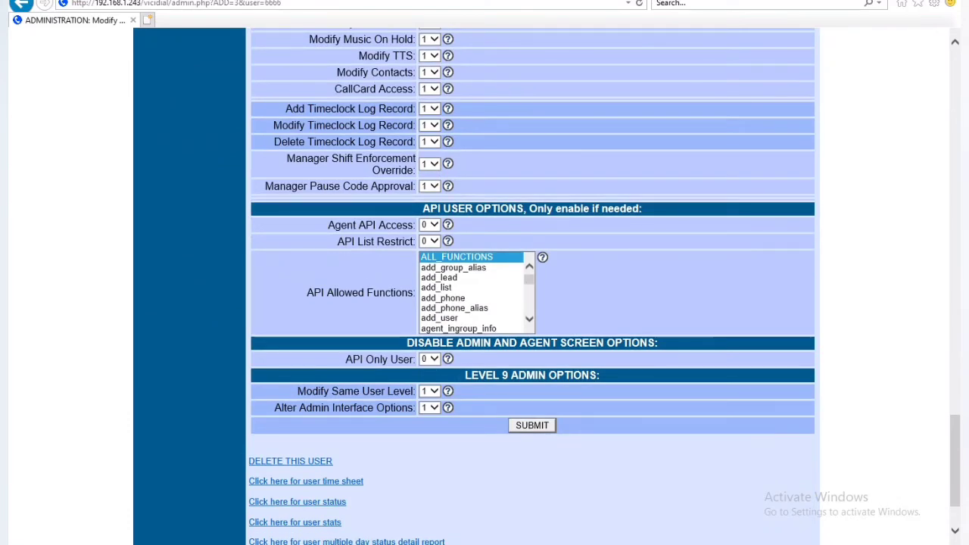
pyautogui.click(430, 225)
pyautogui.click(427, 214)
pyautogui.click(429, 242)
pyautogui.click(426, 231)
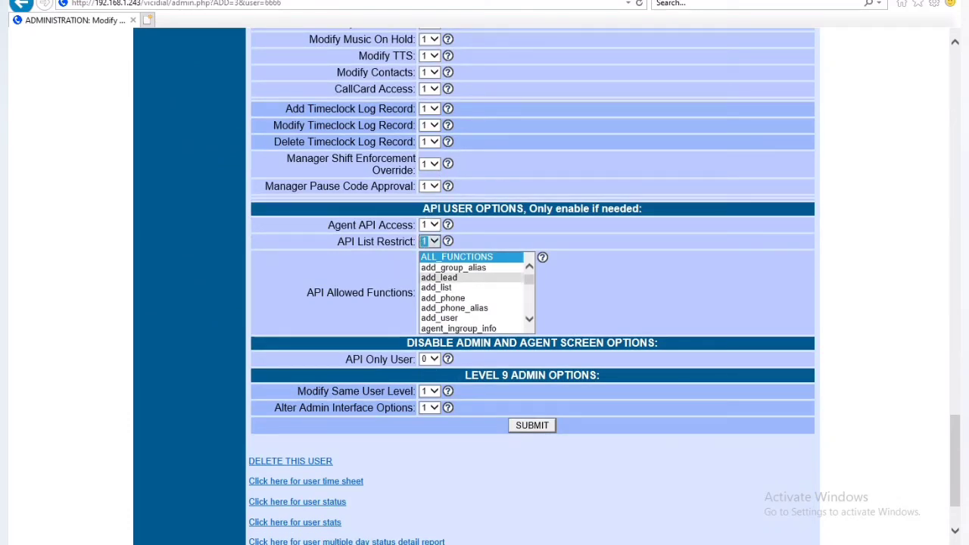
# Step: Select ALL_FUNCTIONS through the remaining API Allowed Functions, save user 6666, and open Reports
pyautogui.click(454, 268)
pyautogui.moveTo(457, 257); pyautogui.dragTo(456, 308)
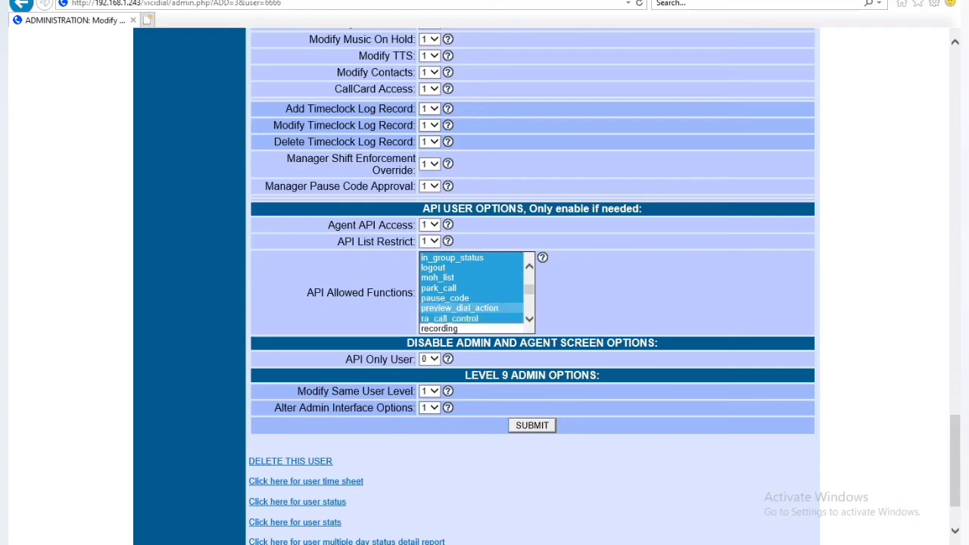
pyautogui.keyDown('ctrl'); pyautogui.click(457, 267); pyautogui.keyUp('ctrl')
pyautogui.moveTo(456, 308); pyautogui.dragTo(457, 328)
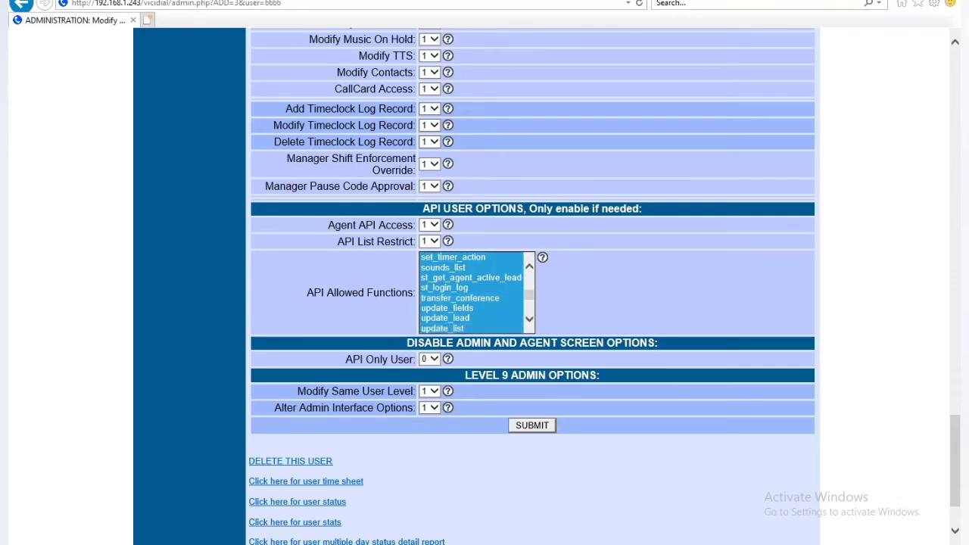
pyautogui.scroll(-1, 457, 308)
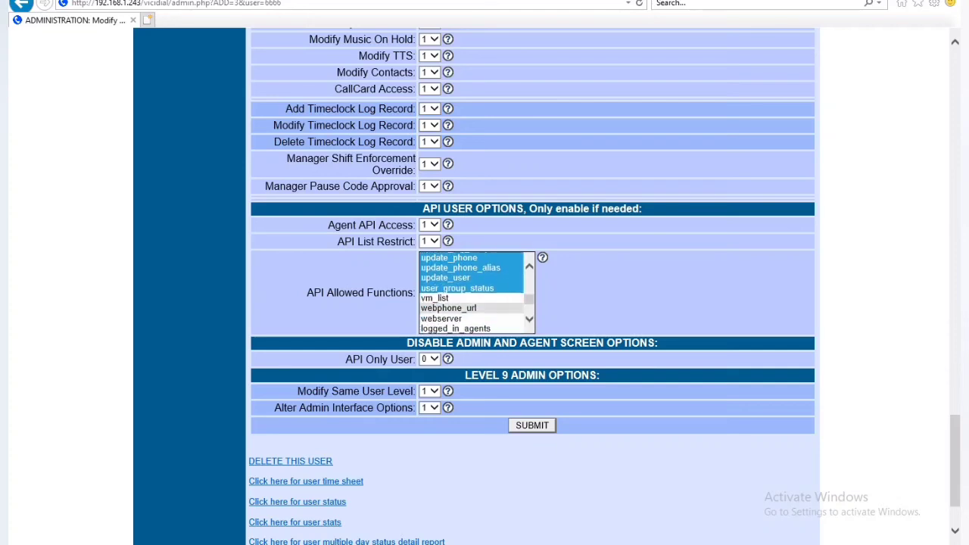
pyautogui.keyDown('shift'); pyautogui.click(456, 329); pyautogui.keyUp('shift')
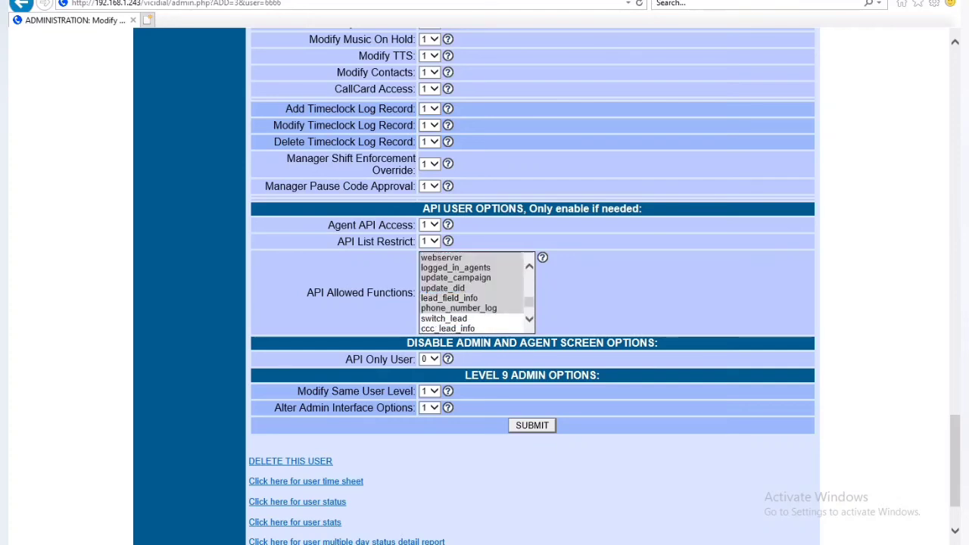
pyautogui.scroll(-1, 473, 293)
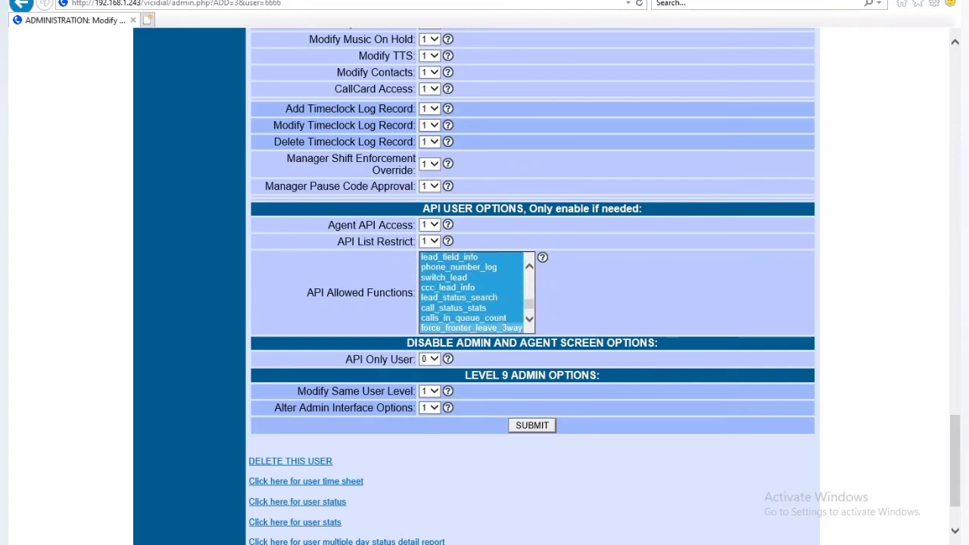
pyautogui.scroll(-1, 470, 328)
pyautogui.keyDown('ctrl'); pyautogui.click(471, 298); pyautogui.keyUp('ctrl')
pyautogui.keyDown('ctrl'); pyautogui.click(471, 308); pyautogui.keyUp('ctrl')
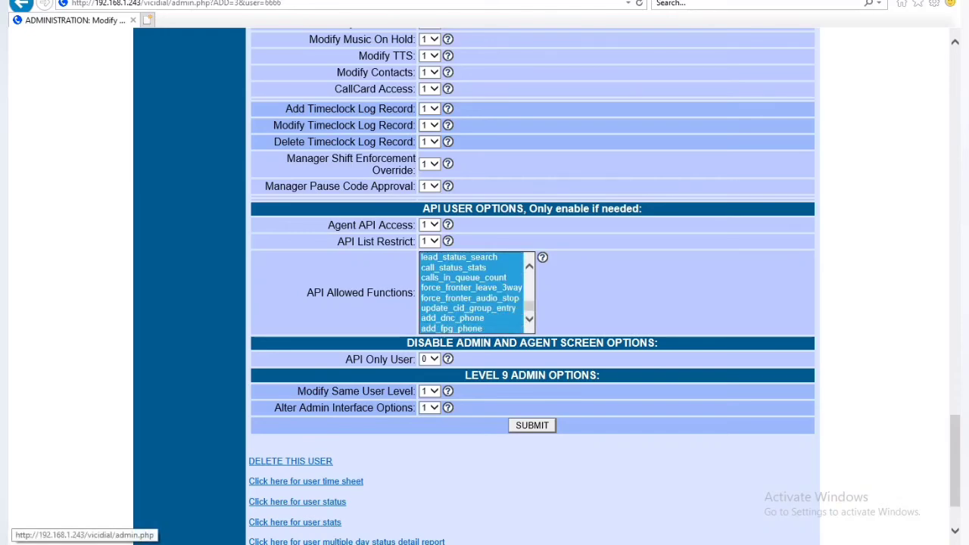
pyautogui.click(532, 425)
pyautogui.click(163, 81)
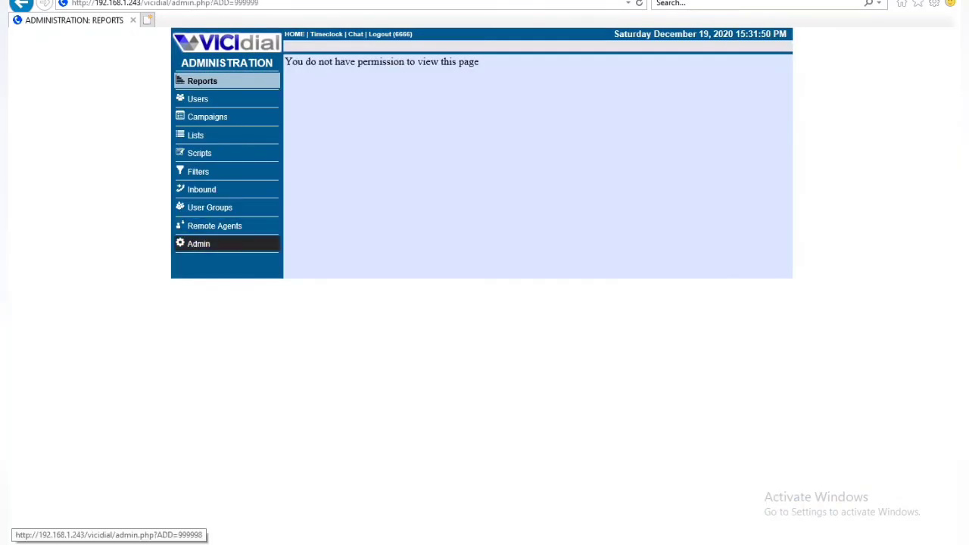
# Step: Log out of the ViciDial admin session and re-enter the account password at the Windows Security prompt
pyautogui.click(390, 34)
pyautogui.write('*********')
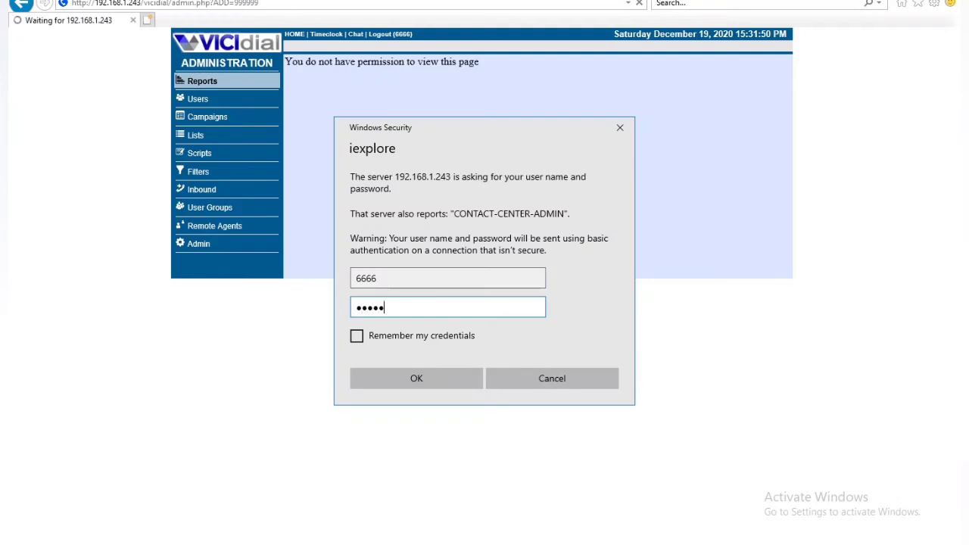
pyautogui.press('Return')
pyautogui.write('*********')
pyautogui.press('Return')
pyautogui.write('**********')
pyautogui.press('Return')
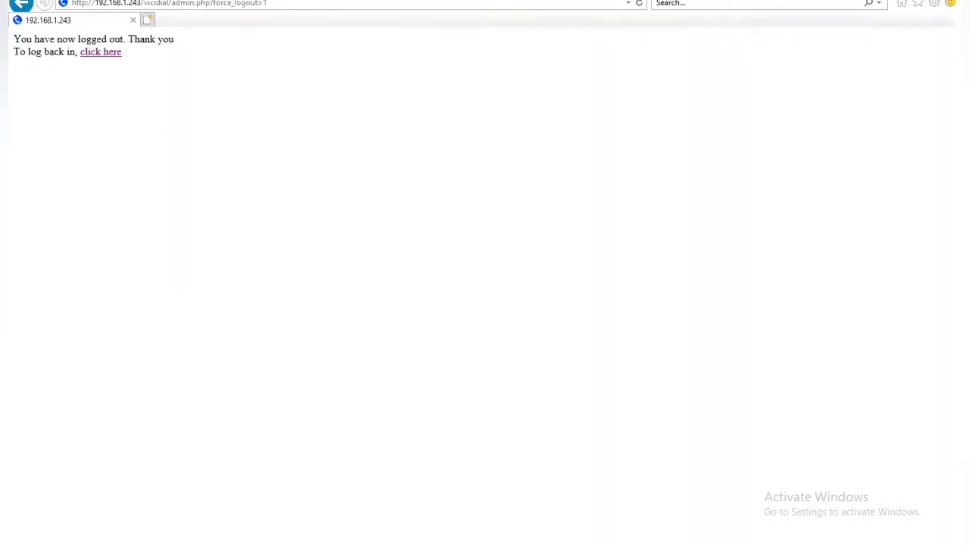
# Step: Log back in, check that Reports is still denied, and open user 6666's Modify page
pyautogui.click(101, 52)
pyautogui.click(202, 81)
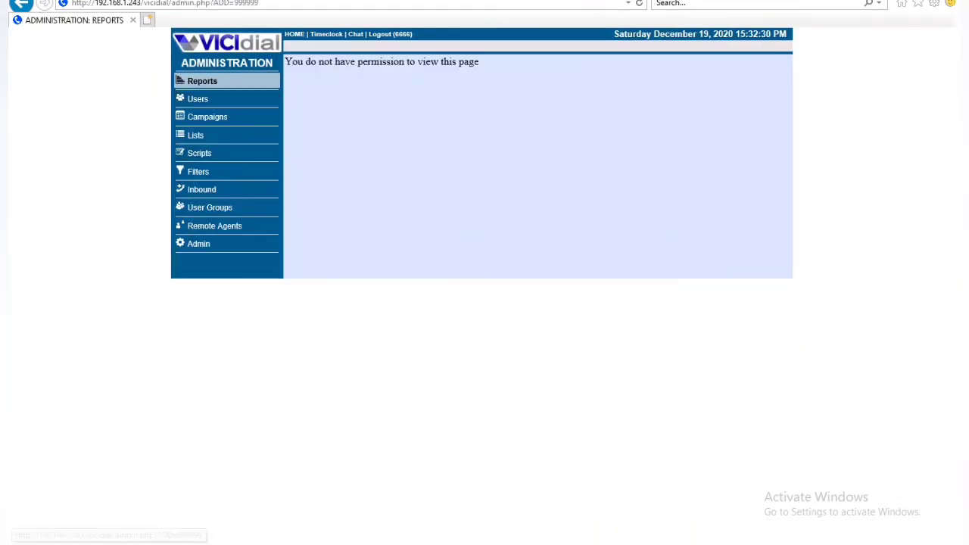
pyautogui.click(198, 99)
pyautogui.click(302, 88)
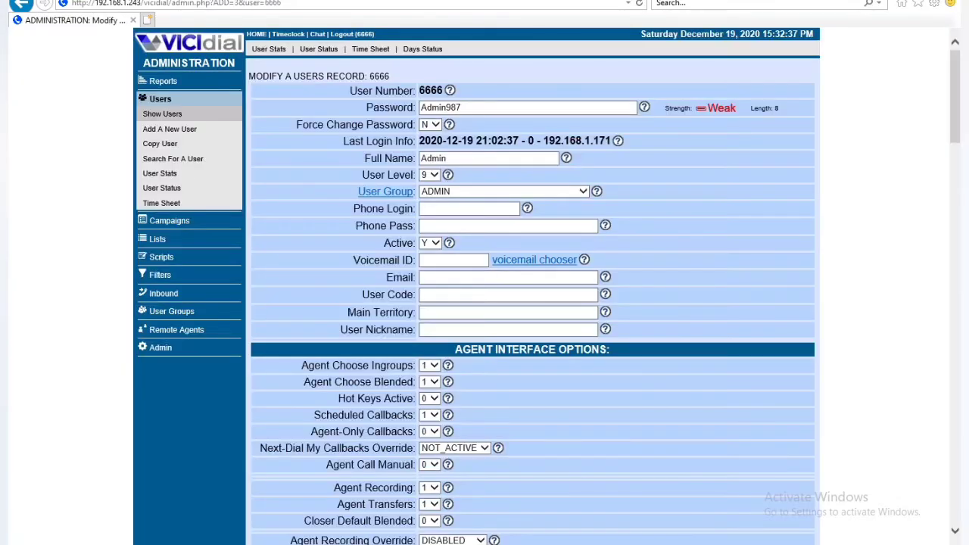
# Step: Choose an API Only User value and set View Reports to 1 for user 6666
pyautogui.scroll(-20, 532, 285)
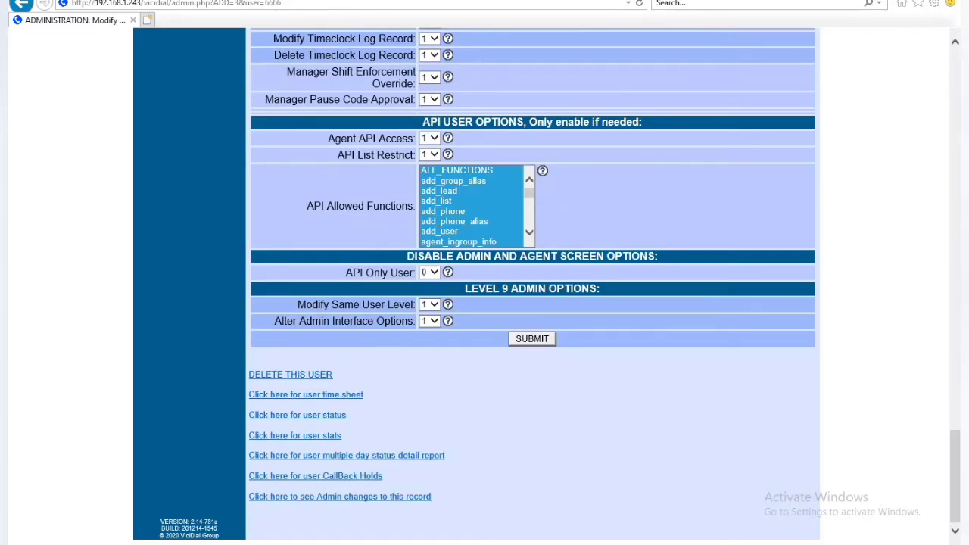
pyautogui.click(430, 273)
pyautogui.click(428, 262)
pyautogui.scroll(10, 532, 285)
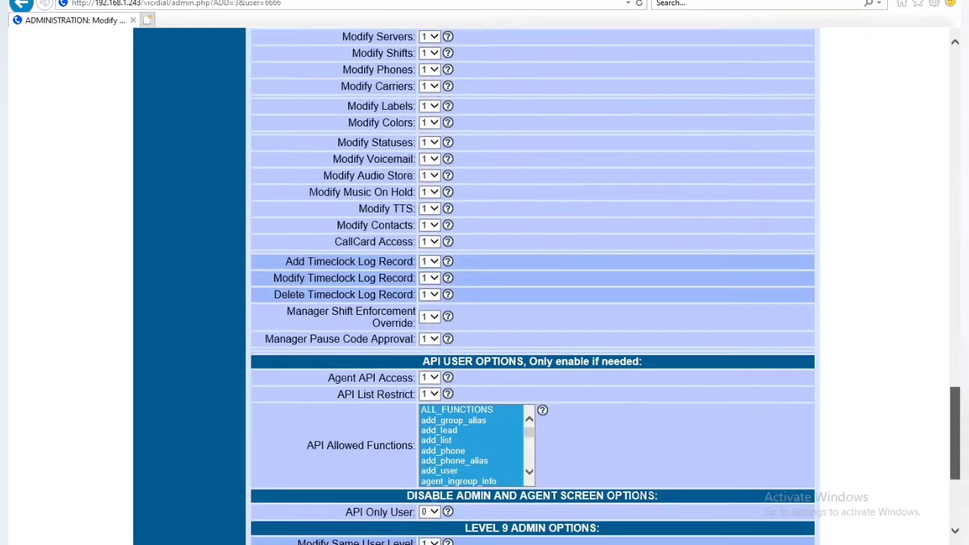
pyautogui.scroll(3, 532, 284)
pyautogui.click(429, 184)
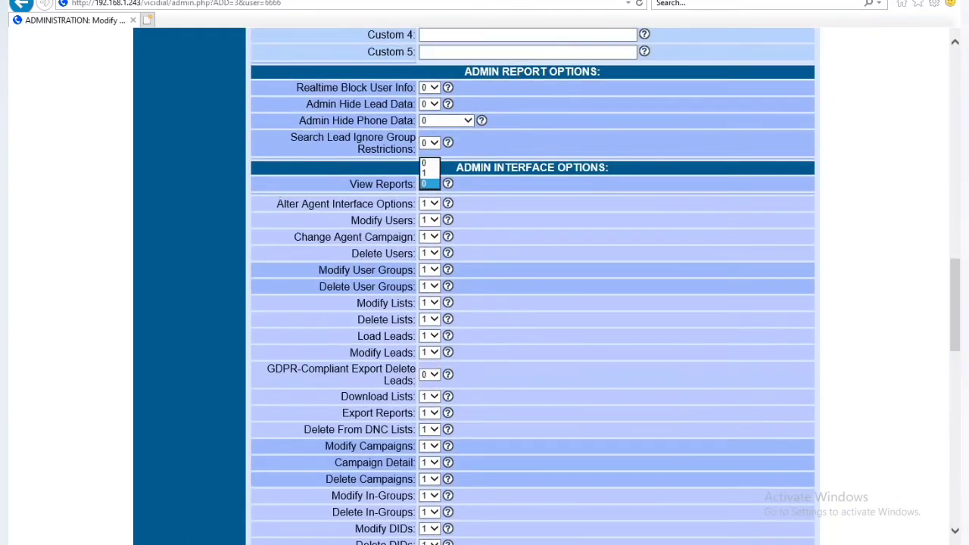
pyautogui.click(428, 187)
# Step: Set Realtime Block User Info, Admin Hide Lead Data and Admin Hide Phone Data to 1, and adjust Search Lead Ignore Group Restrictions
pyautogui.click(430, 88)
pyautogui.click(428, 78)
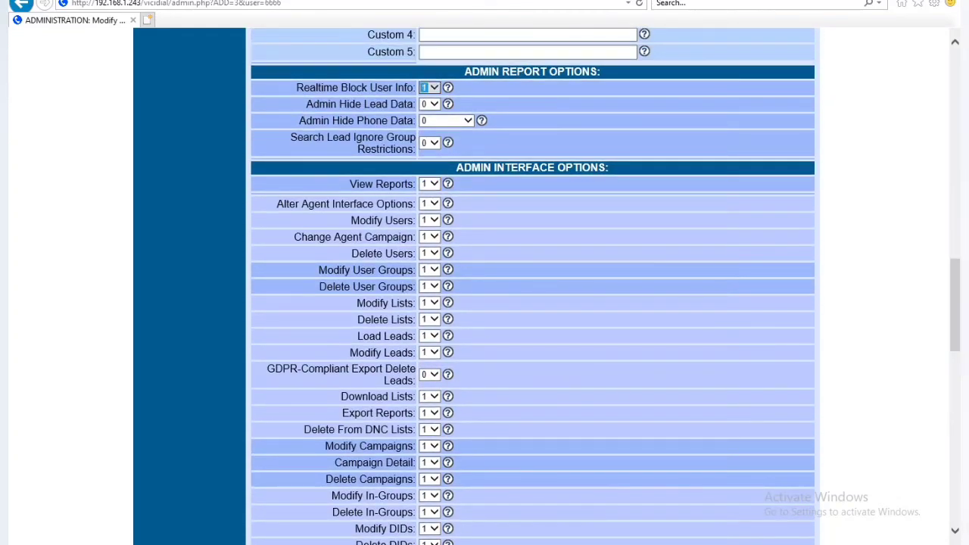
pyautogui.click(430, 105)
pyautogui.click(428, 95)
pyautogui.click(439, 120)
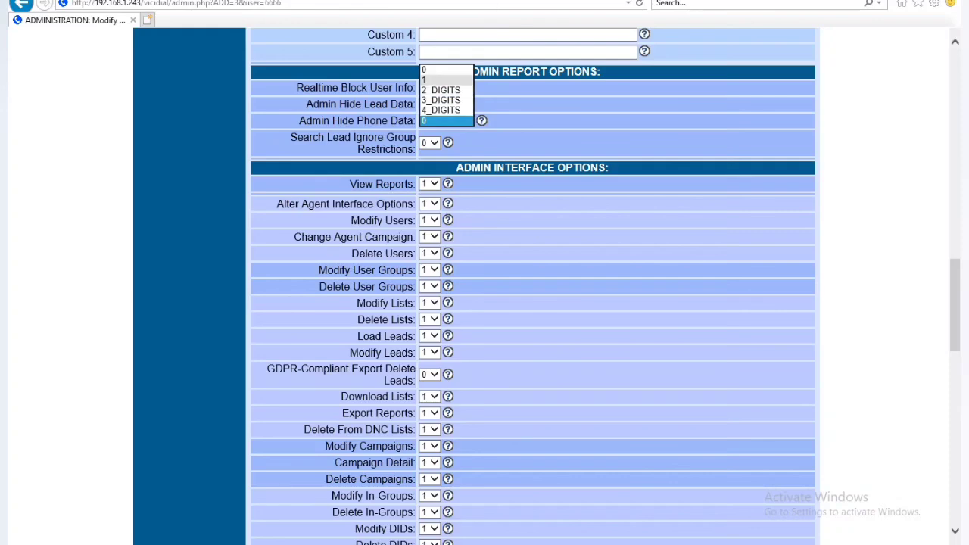
pyautogui.click(428, 80)
pyautogui.click(429, 143)
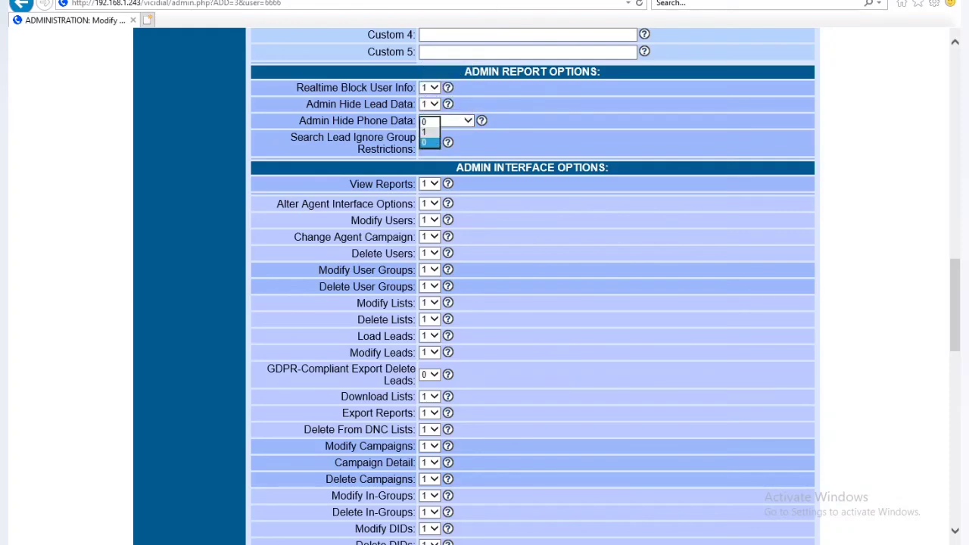
pyautogui.click(429, 132)
# Step: Save user 6666's updated permissions and open the Server Stats and Reports page
pyautogui.moveTo(955, 305); pyautogui.dragTo(956, 484)
pyautogui.click(531, 339)
pyautogui.click(162, 81)
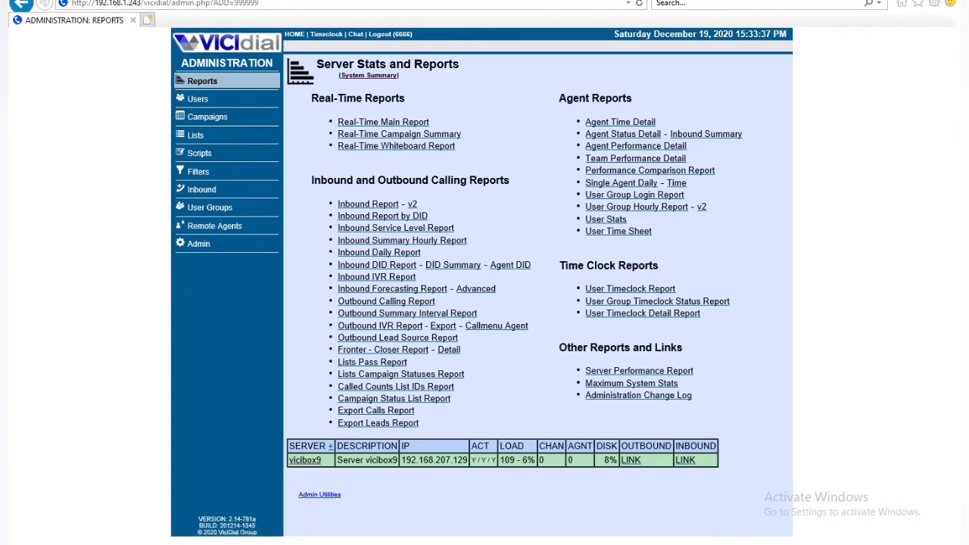
# Step: Highlight the Real-Time, Agent, Calling, Time Clock and Other report section headings
pyautogui.tripleClick(608, 265)
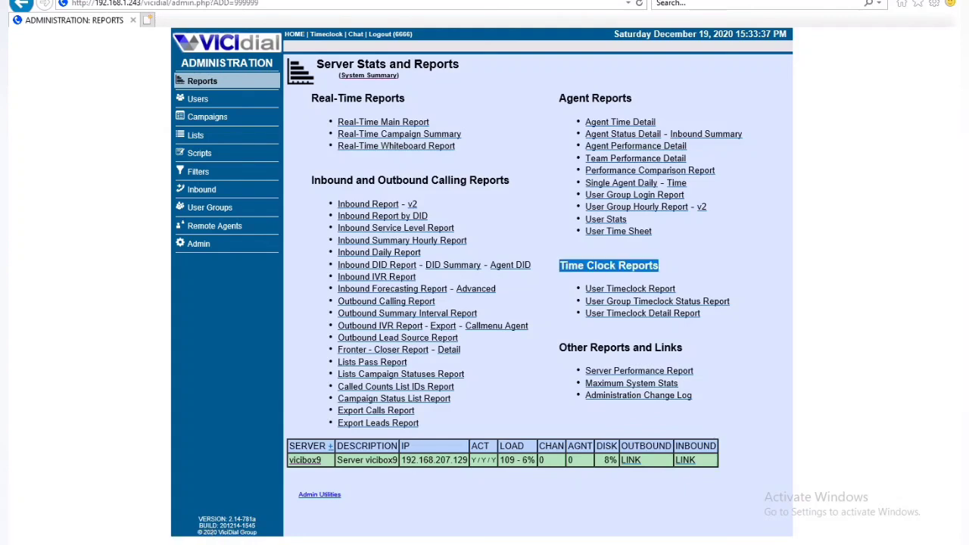
pyautogui.tripleClick(620, 348)
pyautogui.tripleClick(410, 181)
pyautogui.tripleClick(358, 98)
pyautogui.tripleClick(595, 98)
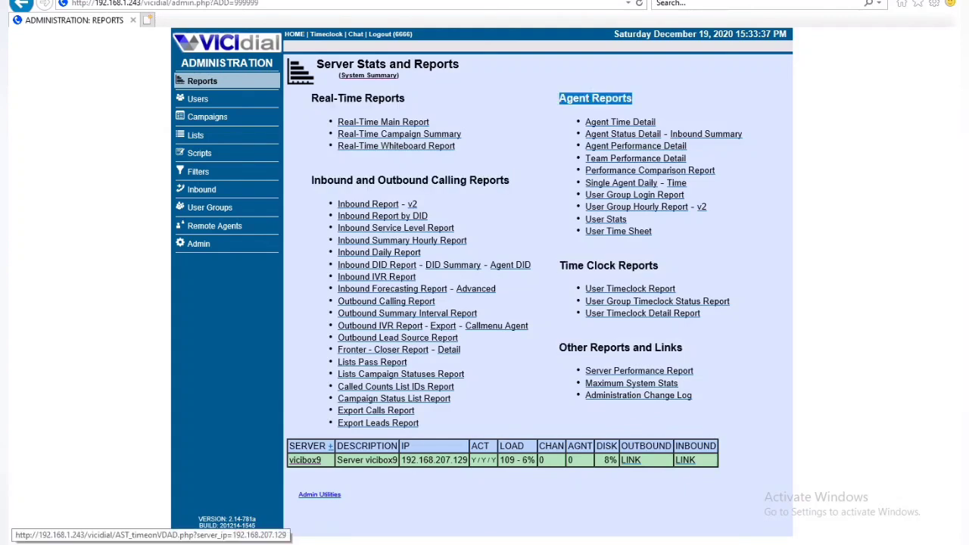
# Step: View vicibox9's outbound real-time report, then open the vicibox9 Modify a Server Record page
pyautogui.click(305, 459)
pyautogui.click(196, 81)
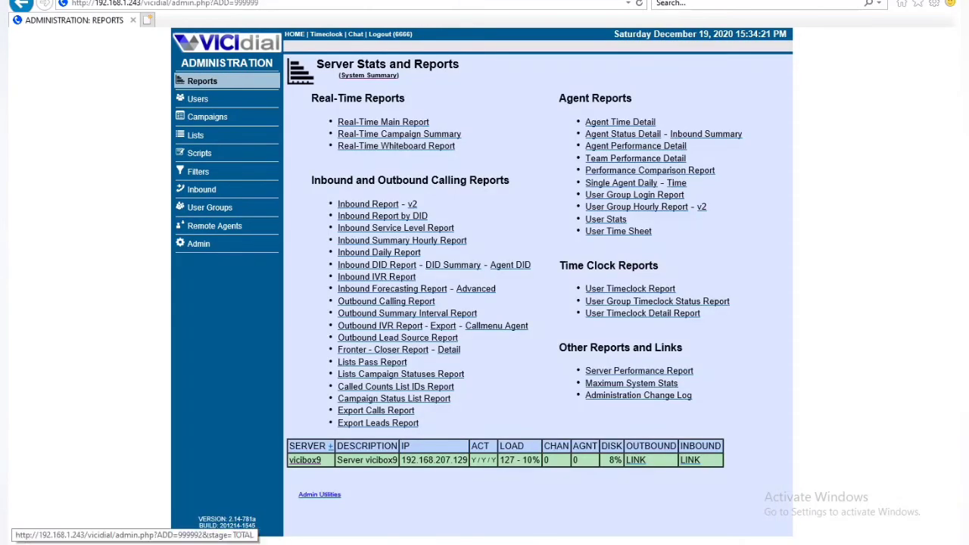
pyautogui.click(635, 459)
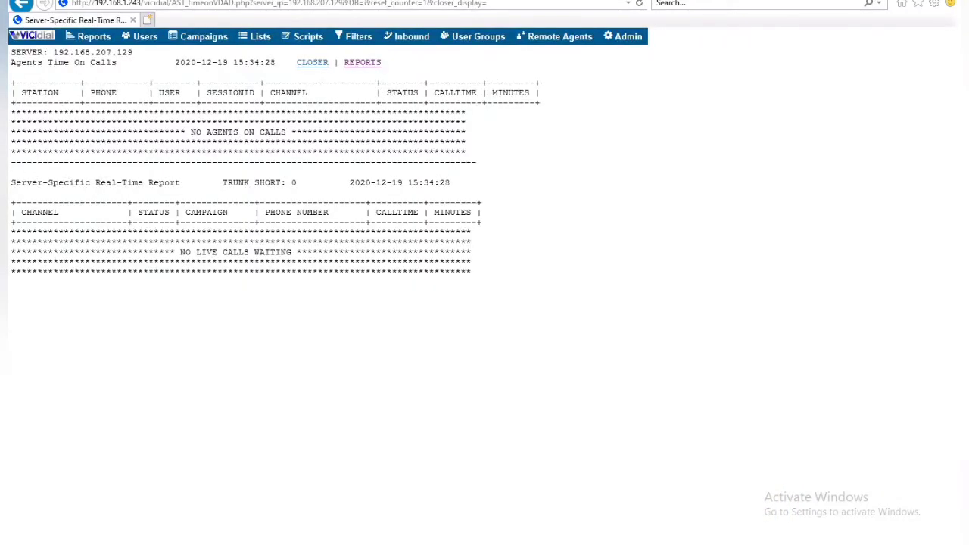
pyautogui.click(363, 63)
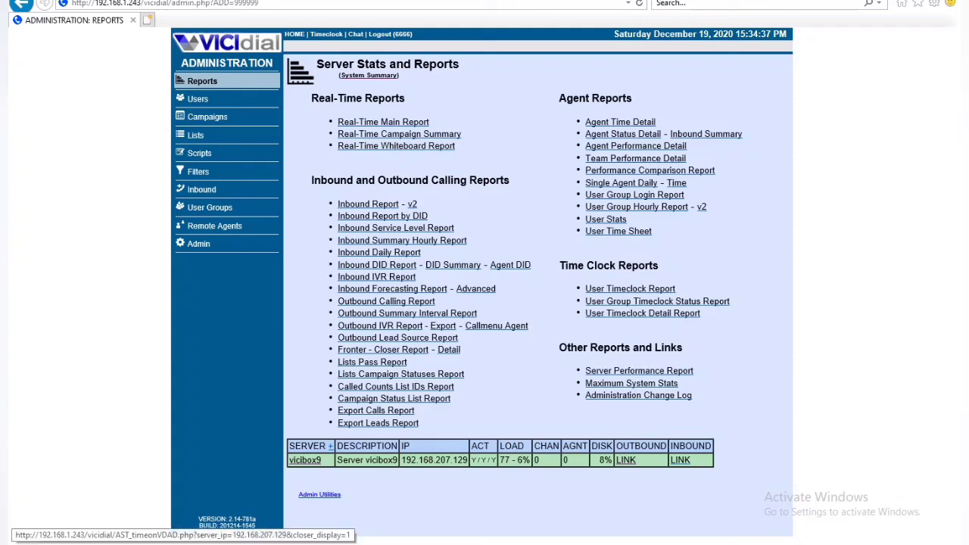
pyautogui.click(305, 460)
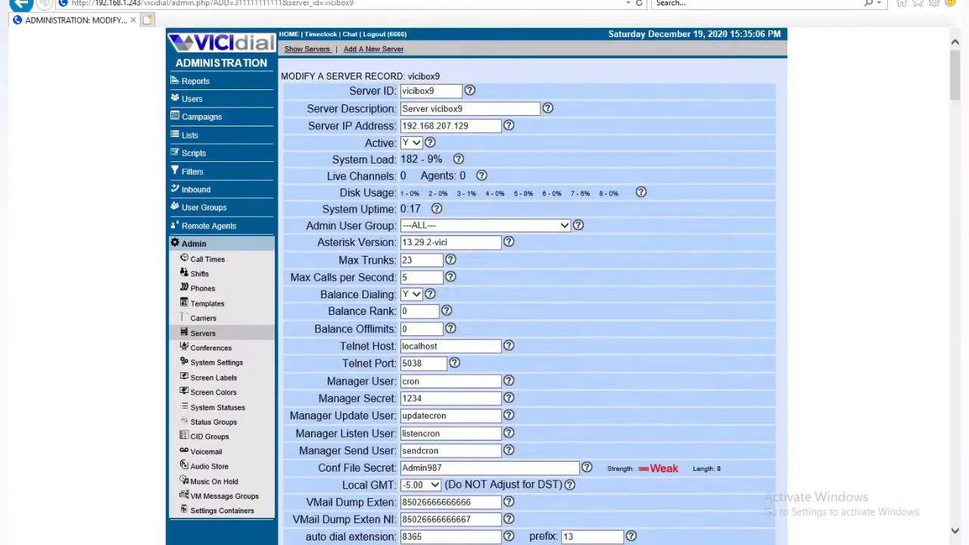
pyautogui.moveTo(954, 72)
pyautogui.mouseDown()
pyautogui.moveTo(955, 498)
pyautogui.moveTo(955, 72)
pyautogui.mouseUp()
pyautogui.click(202, 81)
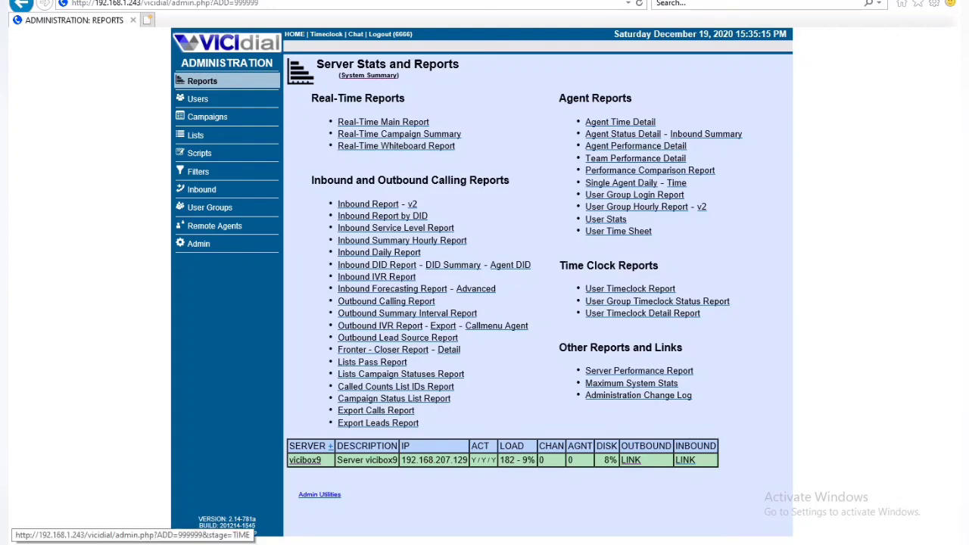
pyautogui.click(330, 446)
pyautogui.moveTo(429, 492); pyautogui.dragTo(694, 492)
pyautogui.click(447, 484)
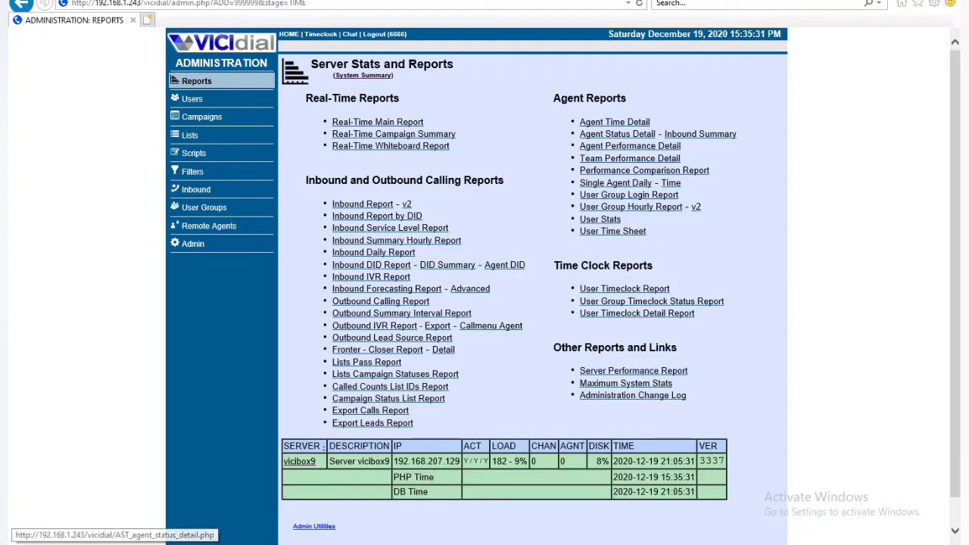
pyautogui.click(376, 122)
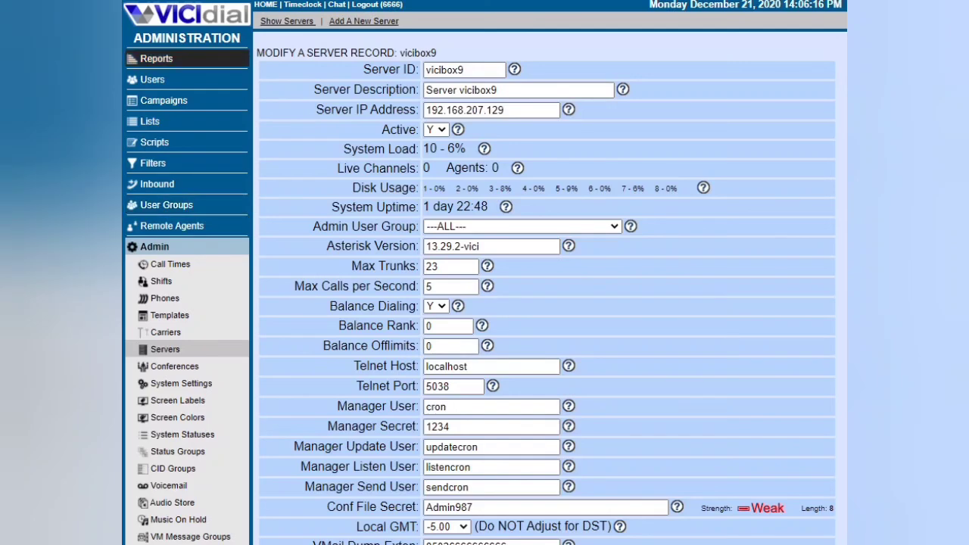
# Step: Expand the server table on Server Stats and Reports to show vicibox9's PHP and DB times
pyautogui.click(156, 58)
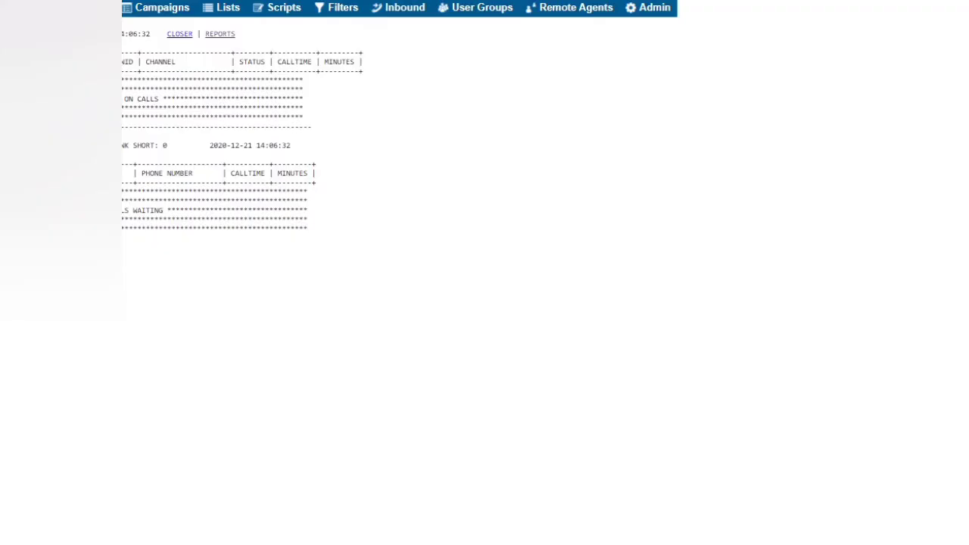
pyautogui.hotkey('alt', 'Left')
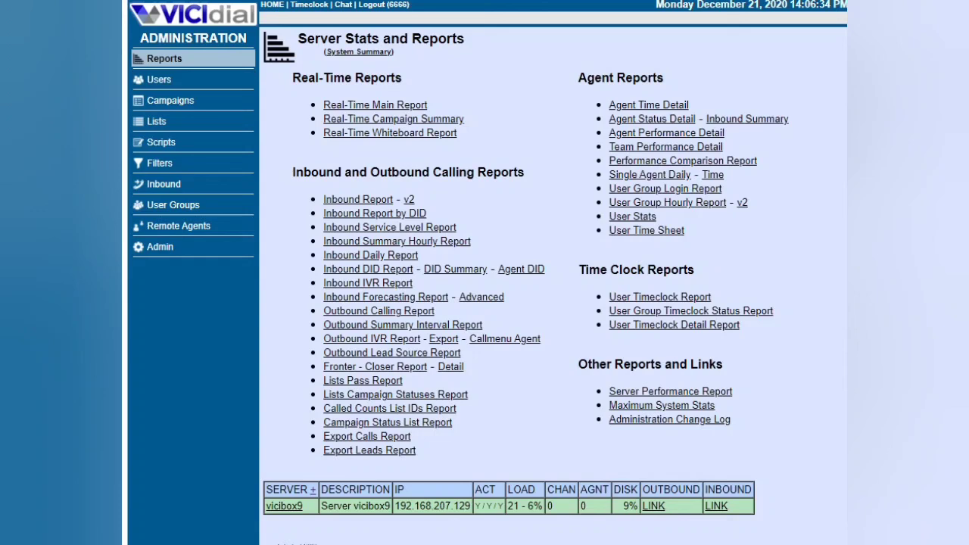
pyautogui.click(312, 490)
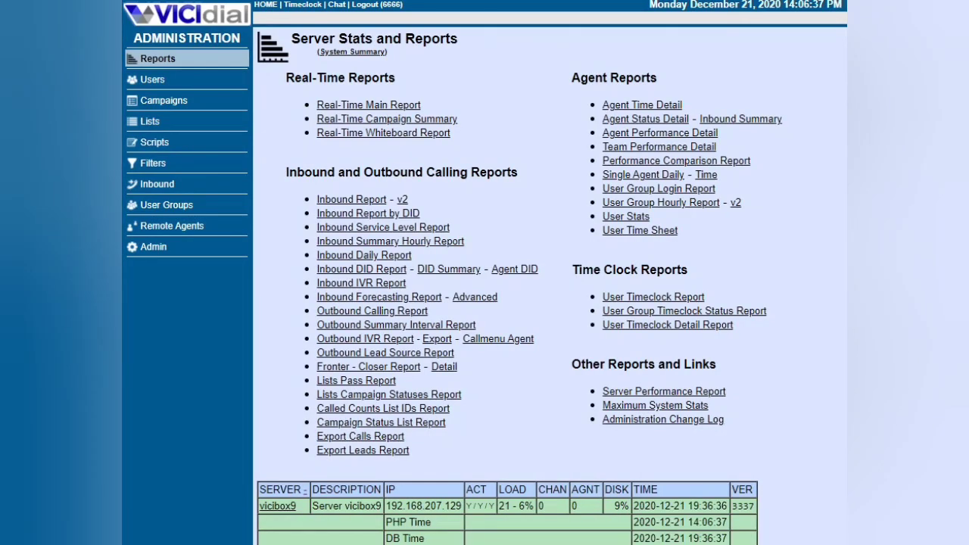
pyautogui.moveTo(634, 523); pyautogui.dragTo(727, 522)
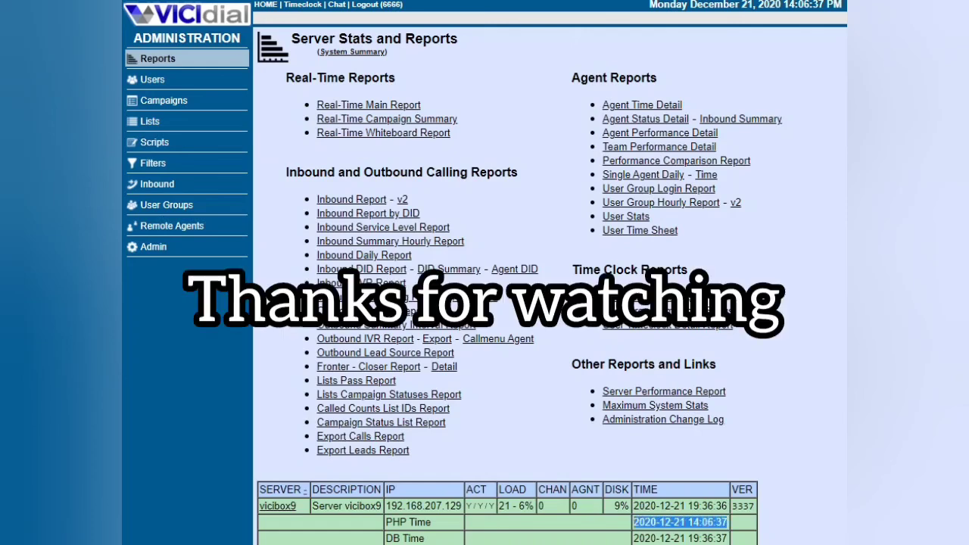